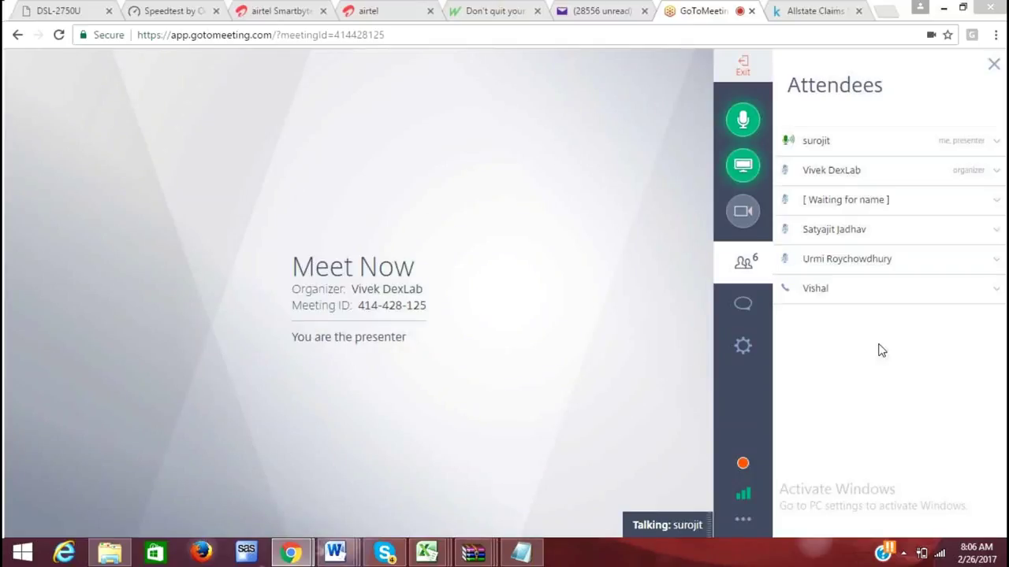
# - Bring the Excel Short Cuts document forward in Word and scroll up through its shortcut table
pyautogui.moveTo(337, 555)
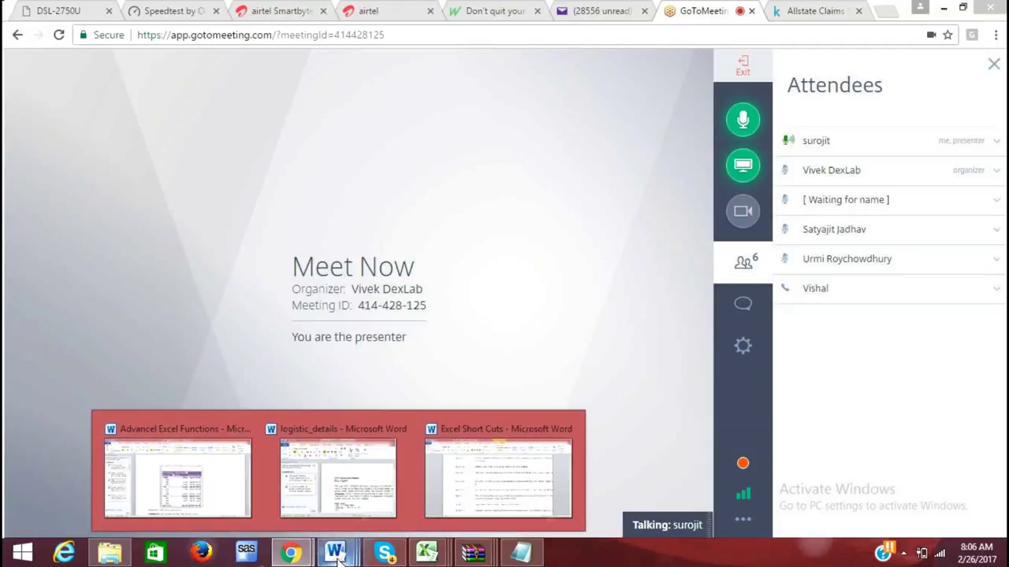
pyautogui.moveTo(472, 512)
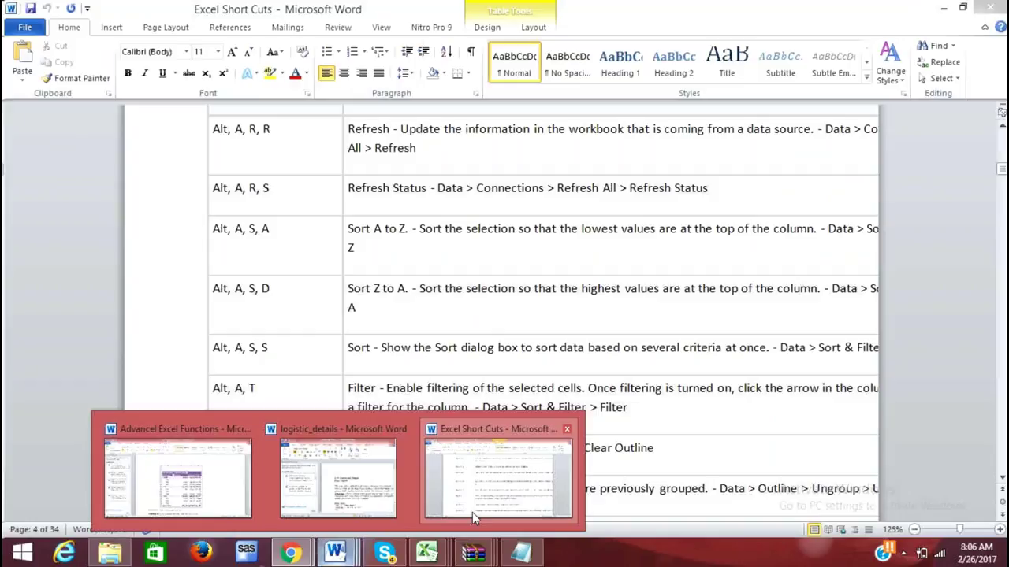
pyautogui.click(472, 513)
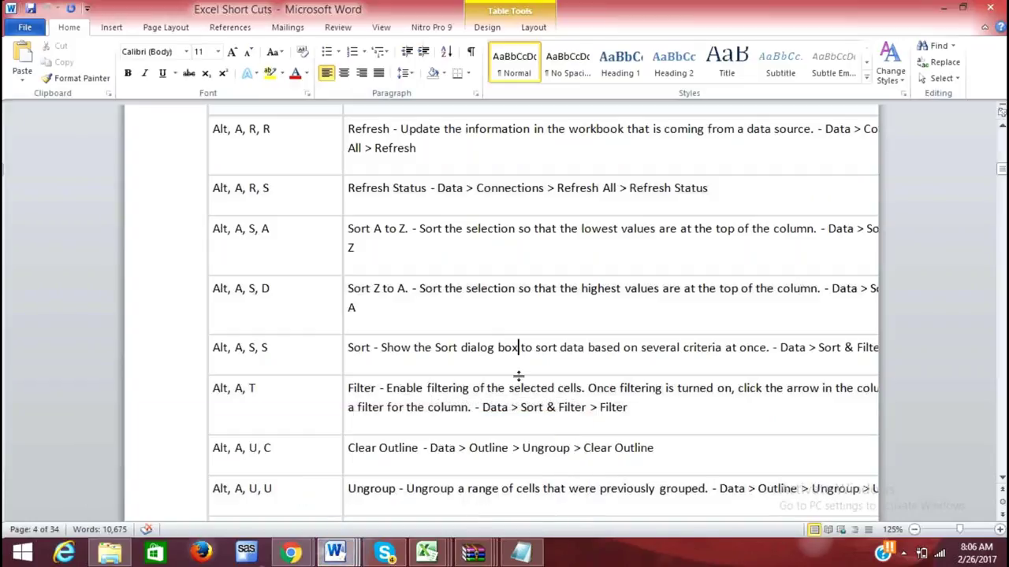
pyautogui.scroll(3, 513, 382)
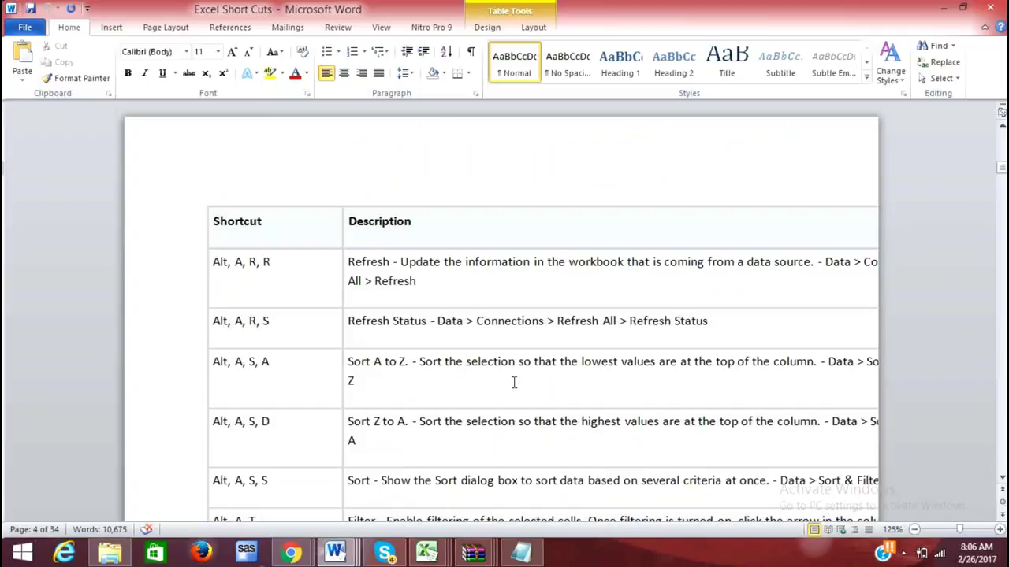
pyautogui.scroll(1, 514, 382)
pyautogui.scroll(3, 514, 382)
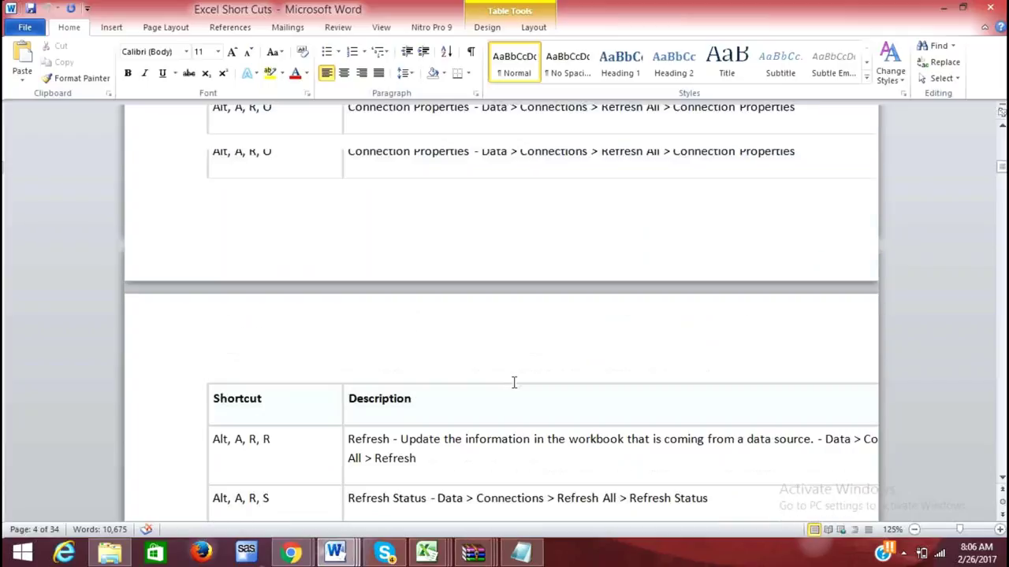
pyautogui.scroll(2, 513, 382)
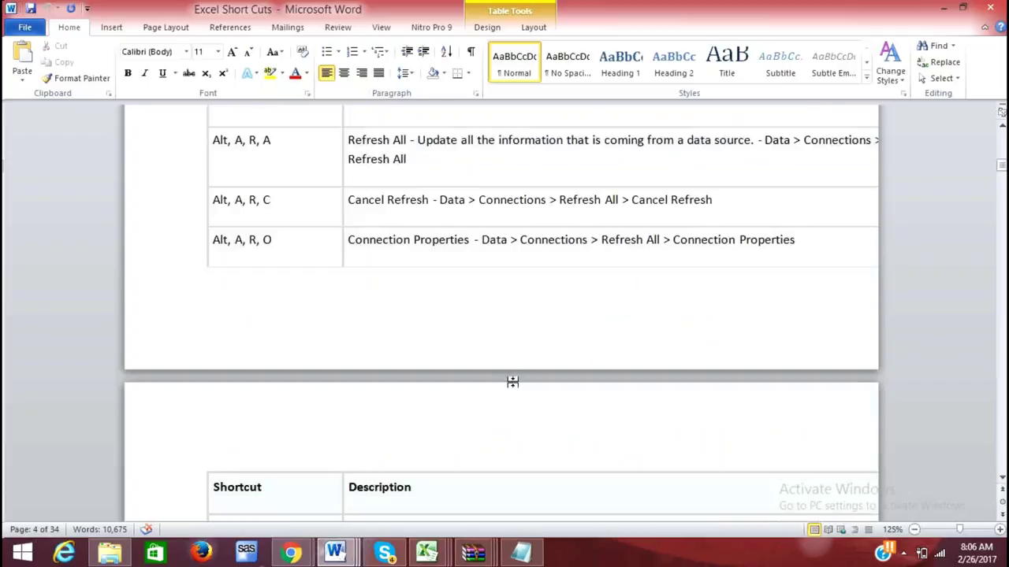
pyautogui.scroll(2, 512, 382)
pyautogui.scroll(15, 514, 383)
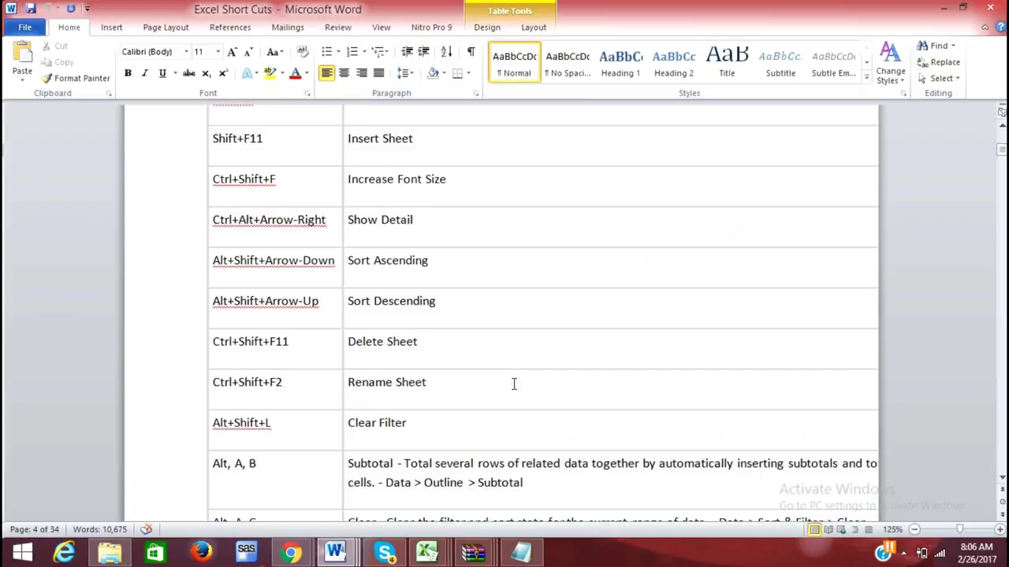
pyautogui.scroll(5, 514, 383)
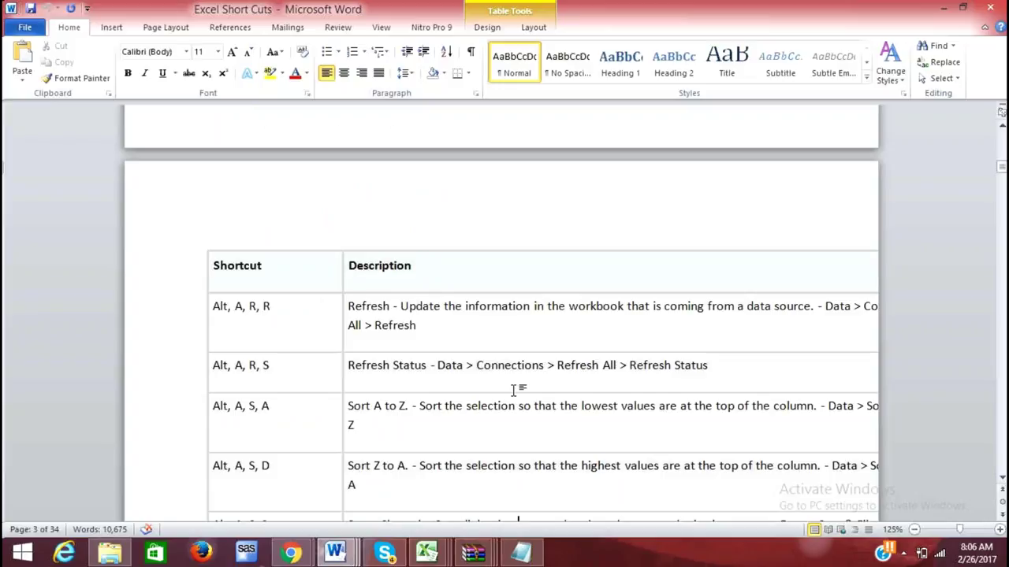
# - Scroll down the shortcut table to the Data and File shortcut rows
pyautogui.scroll(-5, 513, 389)
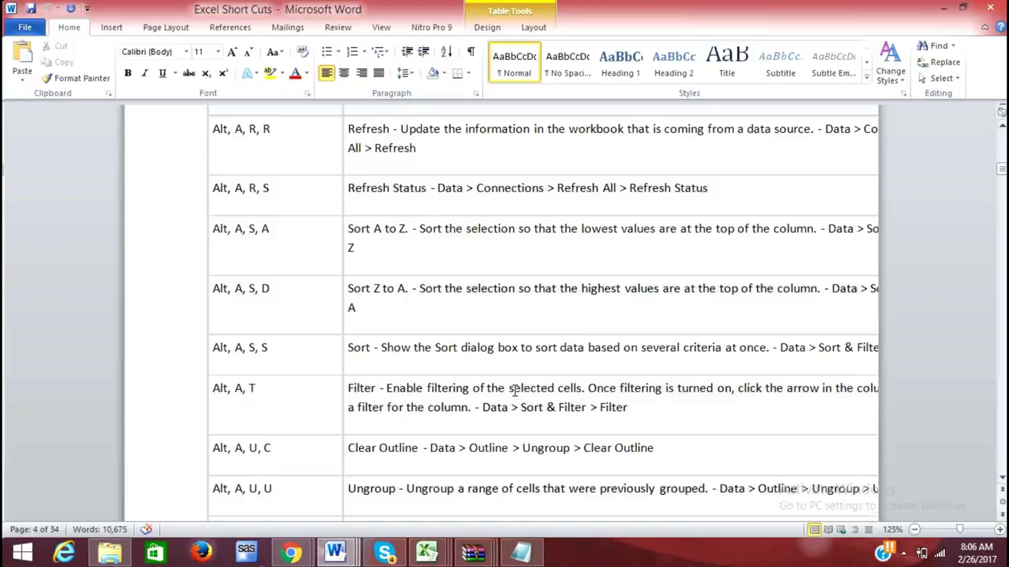
pyautogui.scroll(-1, 513, 390)
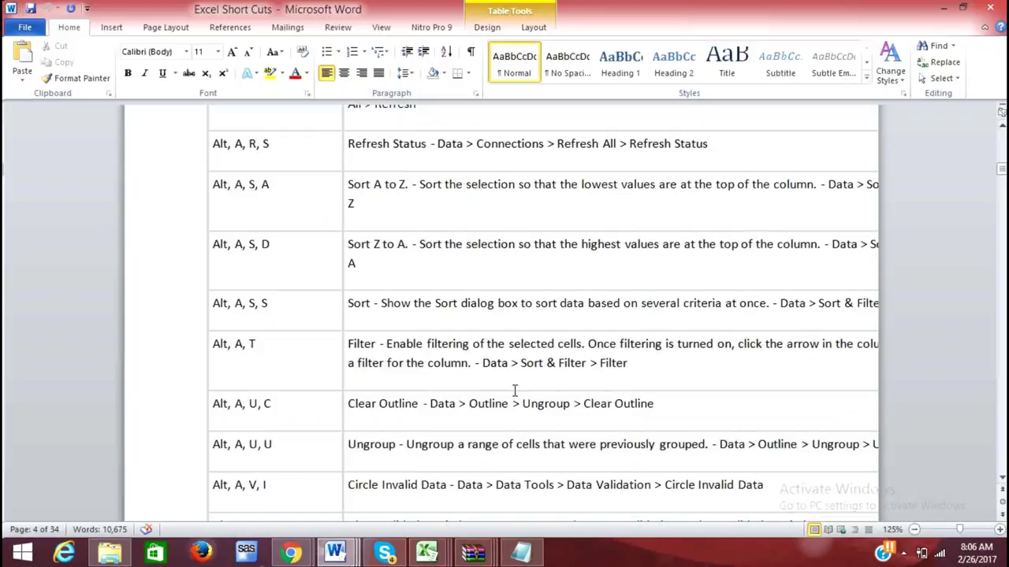
pyautogui.scroll(-1, 514, 389)
pyautogui.scroll(-1, 513, 390)
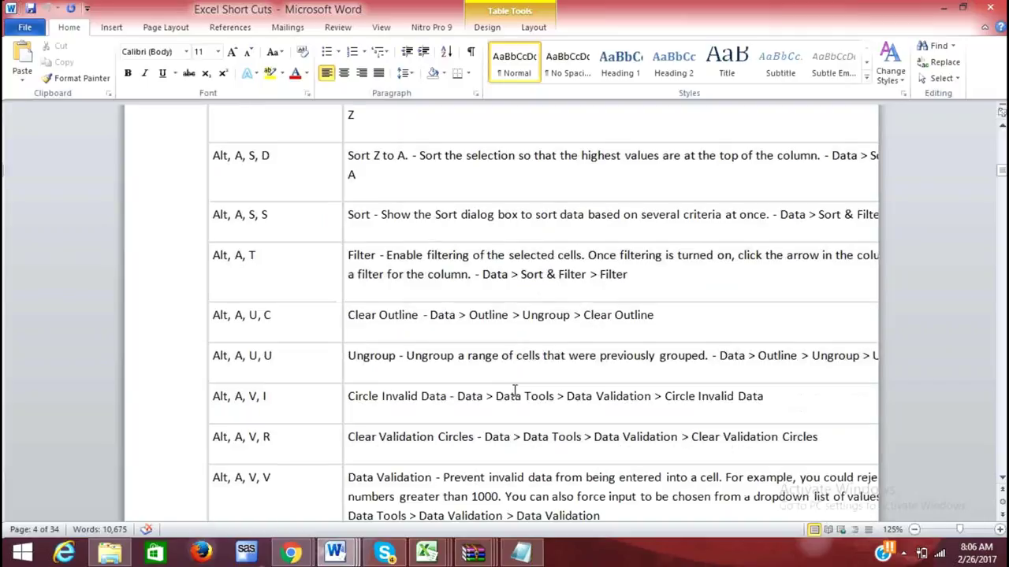
pyautogui.scroll(-1, 514, 389)
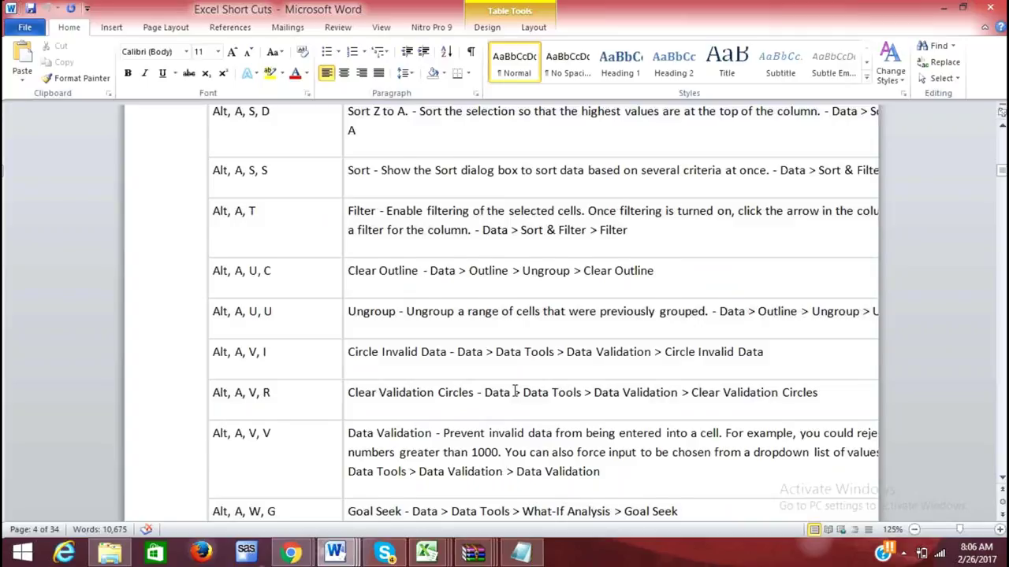
pyautogui.scroll(-4, 514, 391)
pyautogui.scroll(-3, 513, 390)
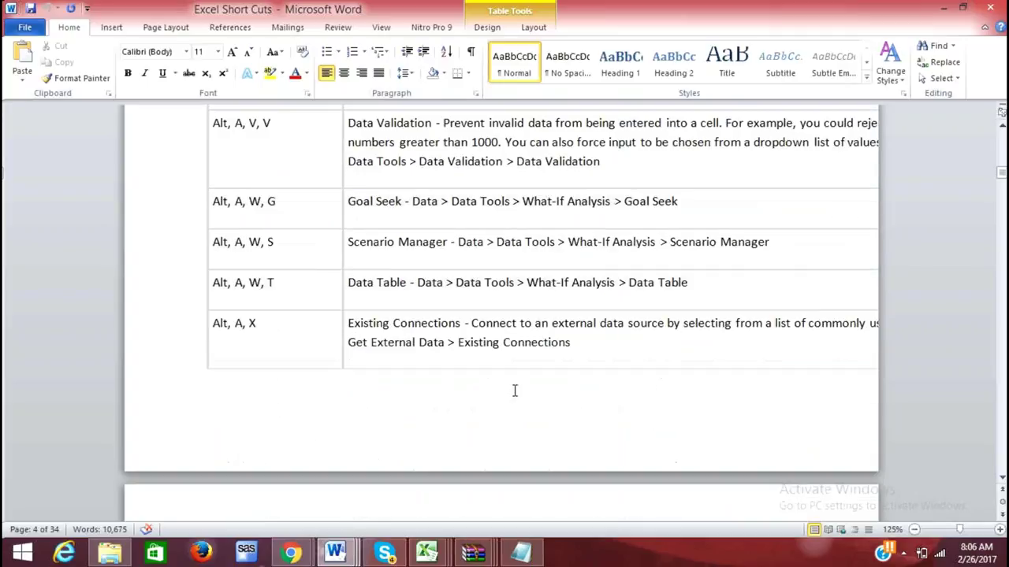
pyautogui.scroll(-1, 513, 391)
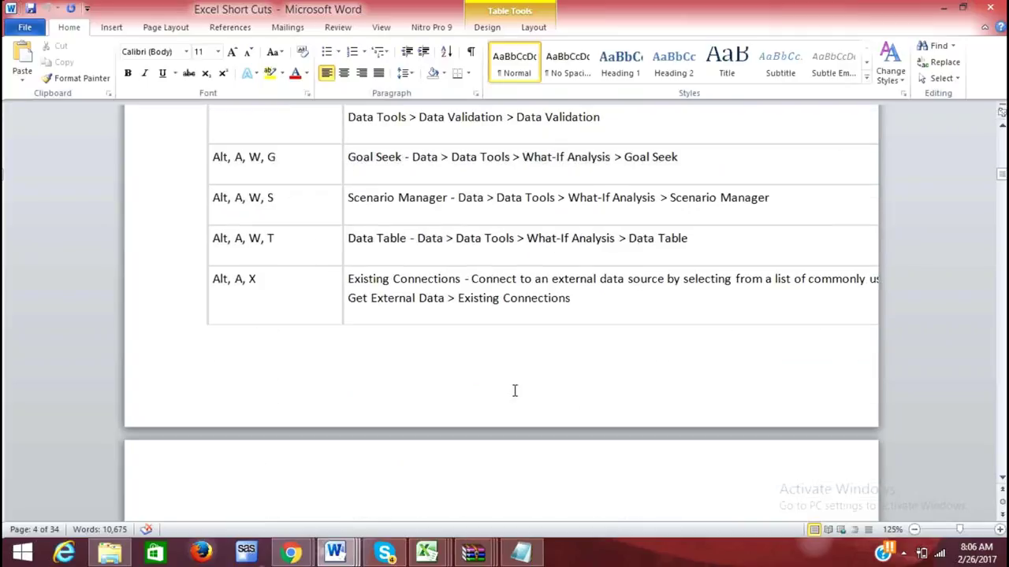
pyautogui.scroll(-3, 513, 390)
pyautogui.scroll(-2, 514, 390)
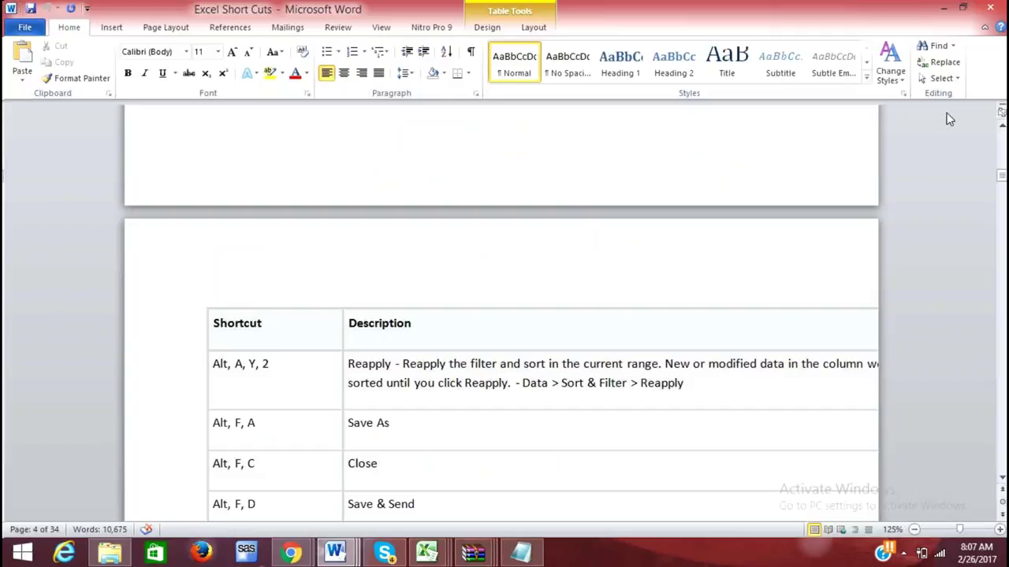
# - Minimize Word, switch to the Excel-Pivot-tables-tutorial workbook and select cell P7 beside the data
pyautogui.click(945, 9)
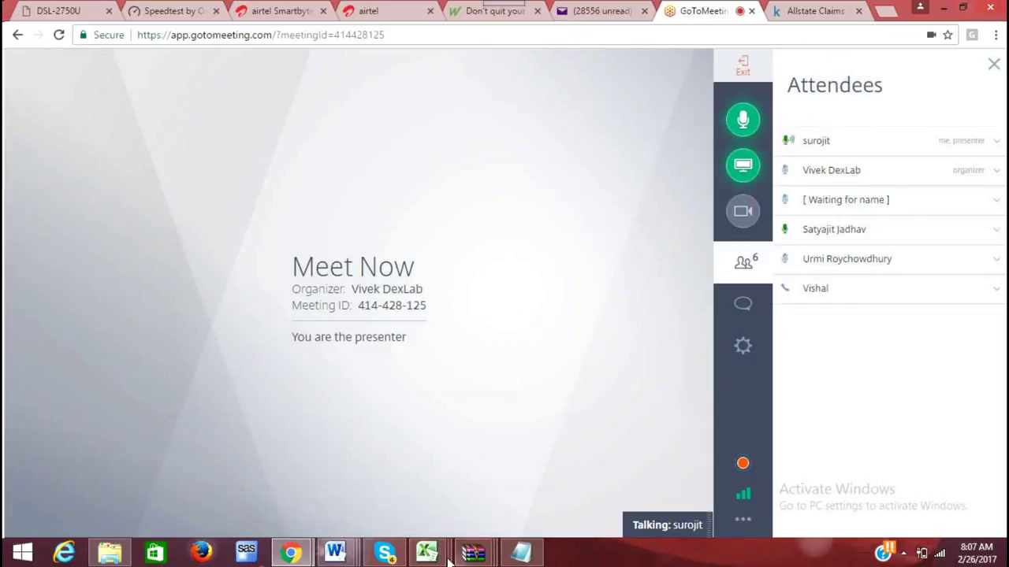
pyautogui.click(427, 554)
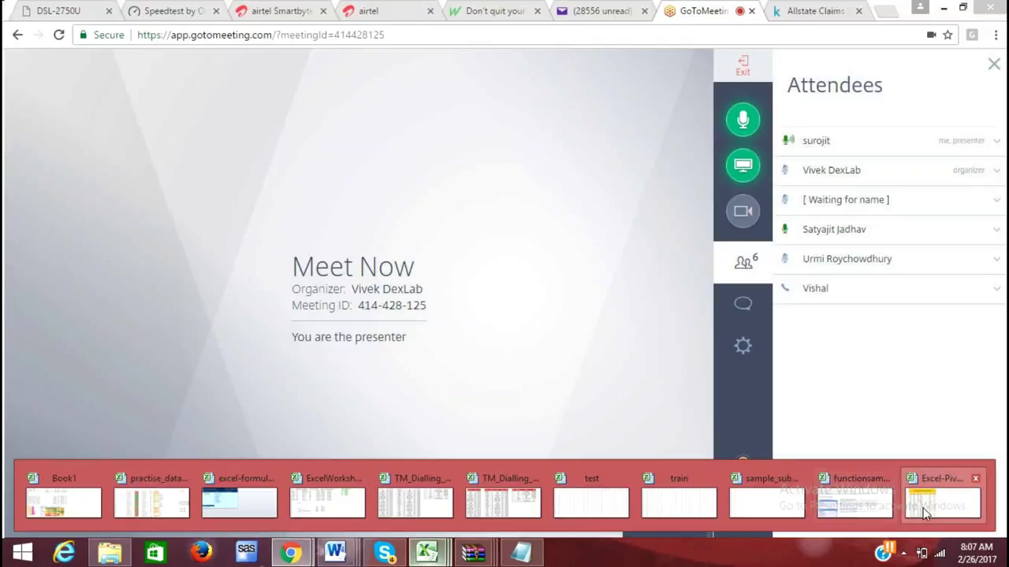
pyautogui.moveTo(926, 513)
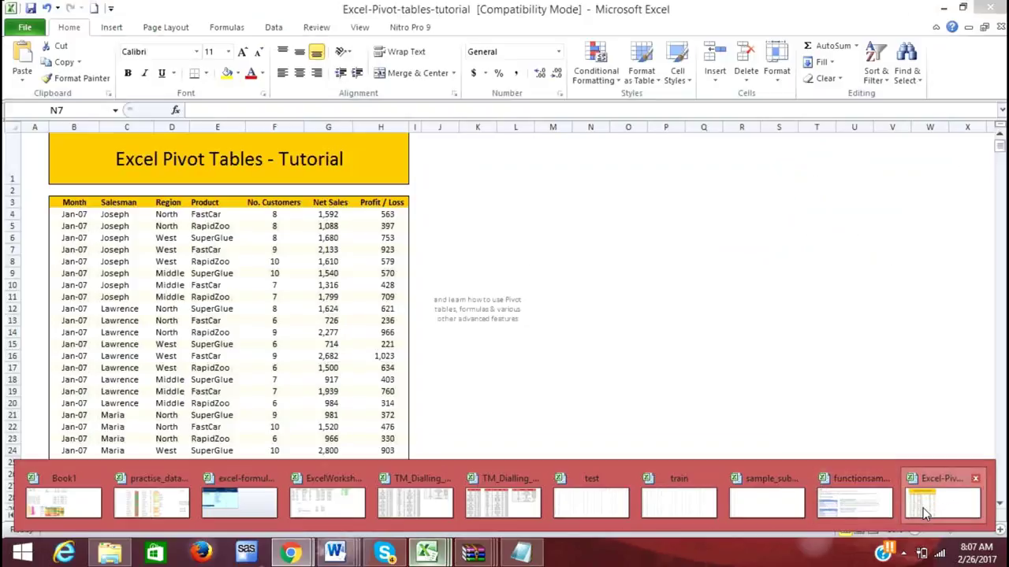
pyautogui.click(925, 513)
pyautogui.click(675, 246)
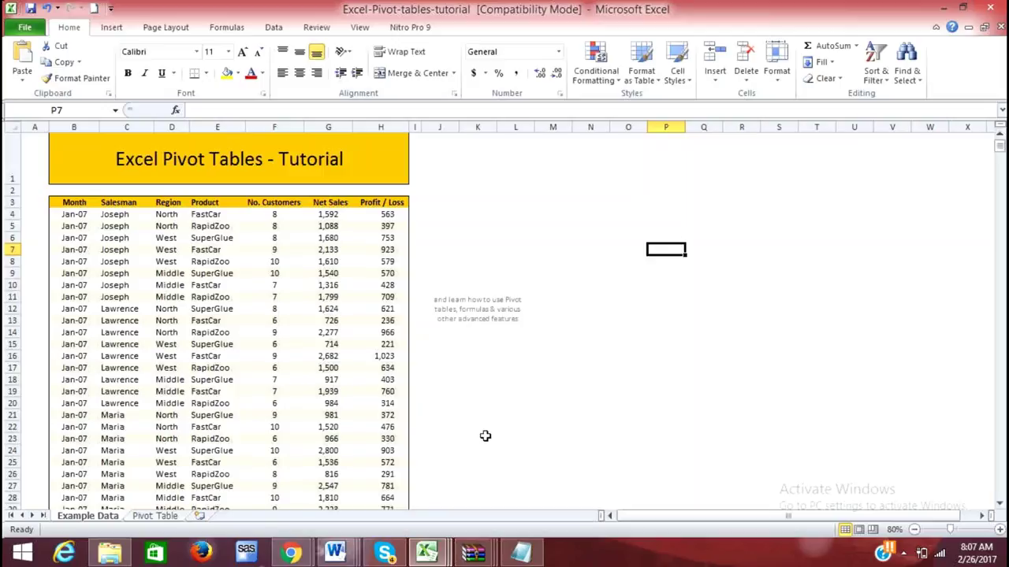
pyautogui.click(445, 556)
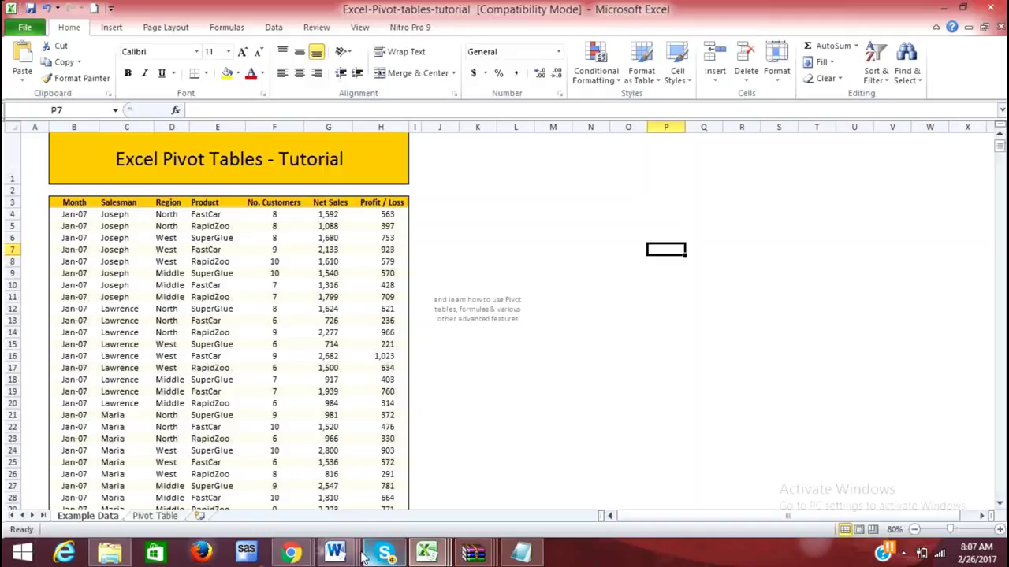
# - Return to the Word document and scroll up to the Pivot Table Calculations section
pyautogui.click(337, 553)
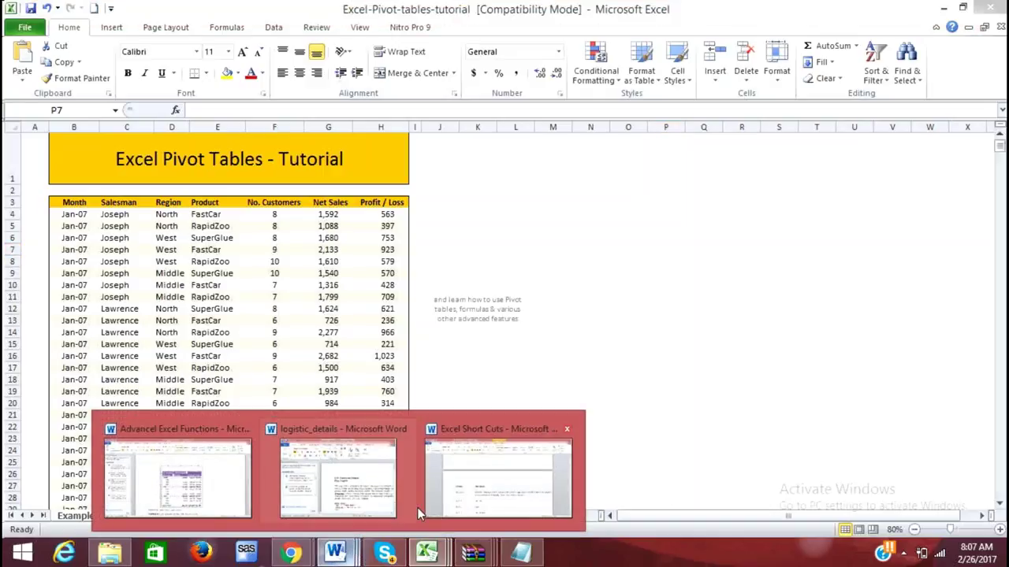
pyautogui.moveTo(475, 488)
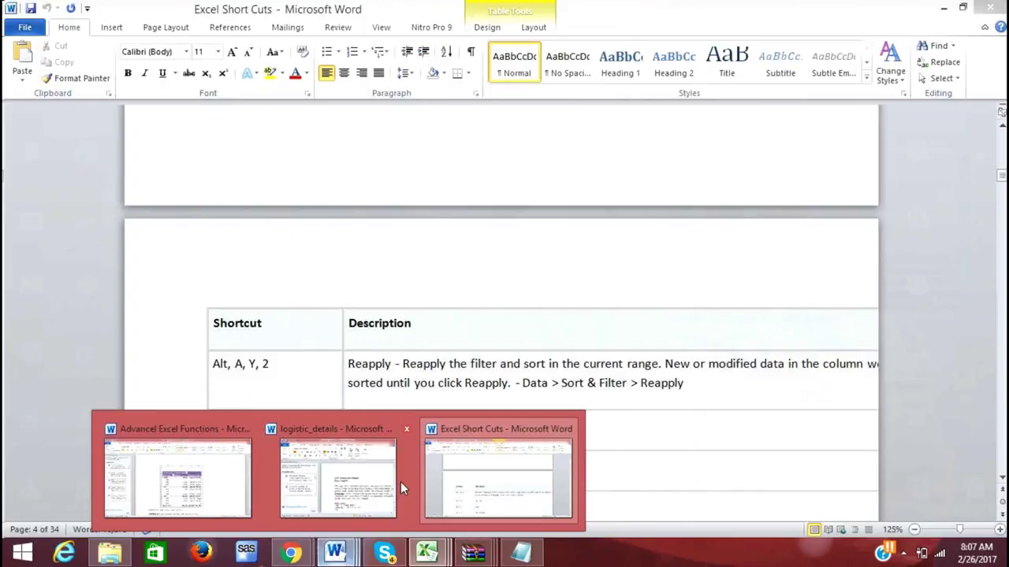
pyautogui.moveTo(323, 497)
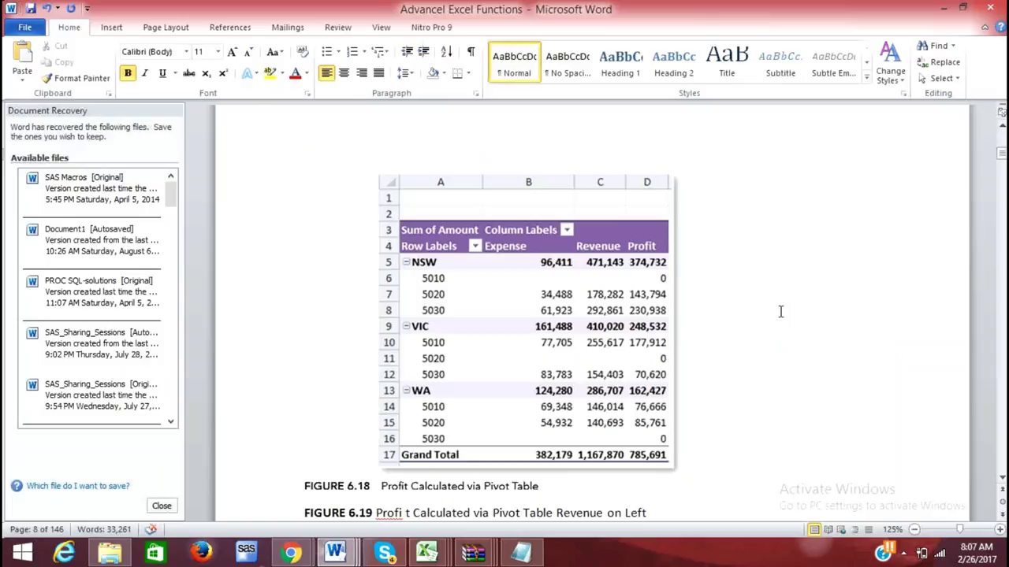
pyautogui.scroll(1, 764, 302)
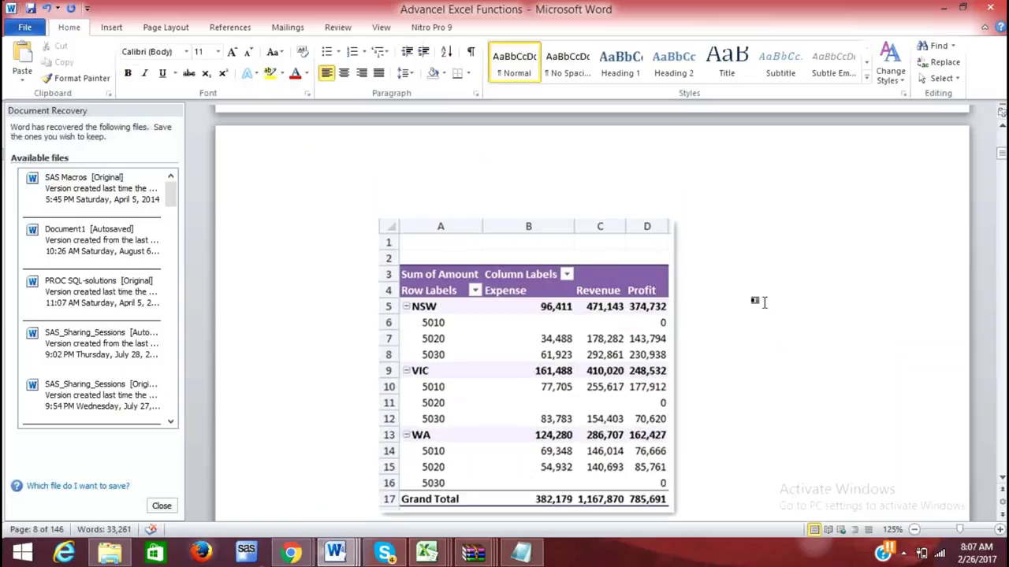
pyautogui.scroll(3, 763, 302)
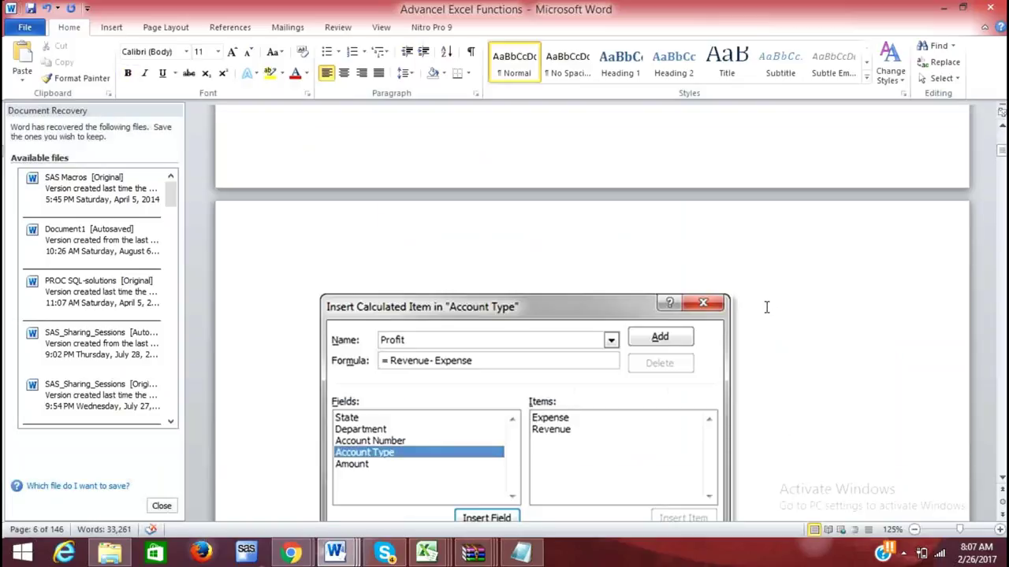
pyautogui.scroll(1, 766, 307)
pyautogui.scroll(5, 766, 307)
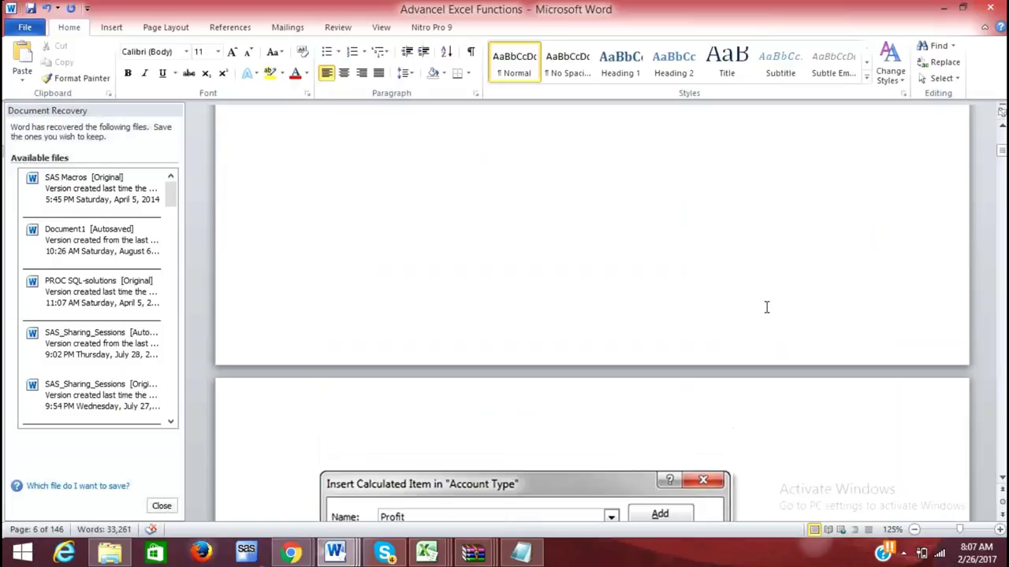
pyautogui.scroll(3, 766, 307)
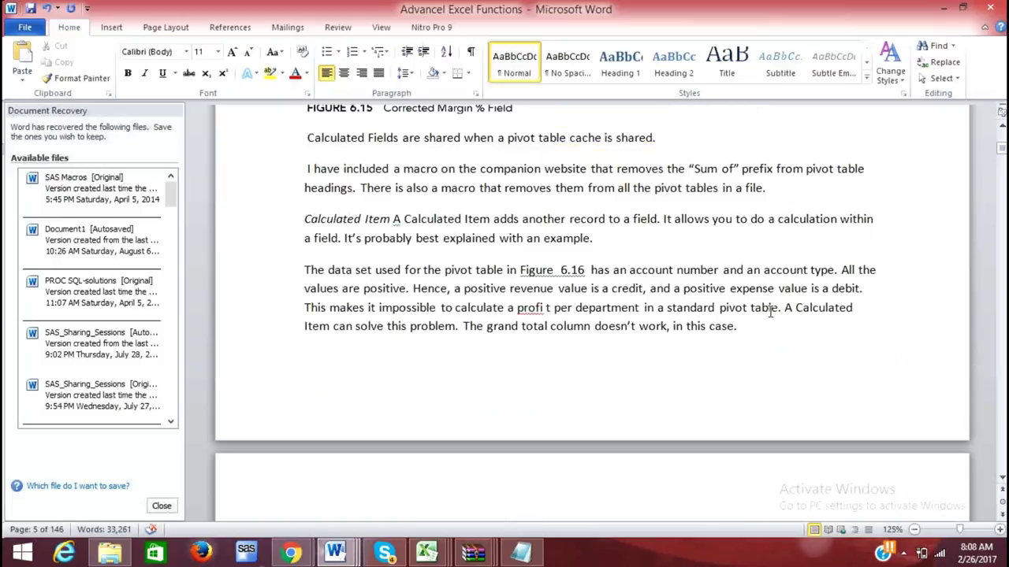
pyautogui.scroll(1, 771, 312)
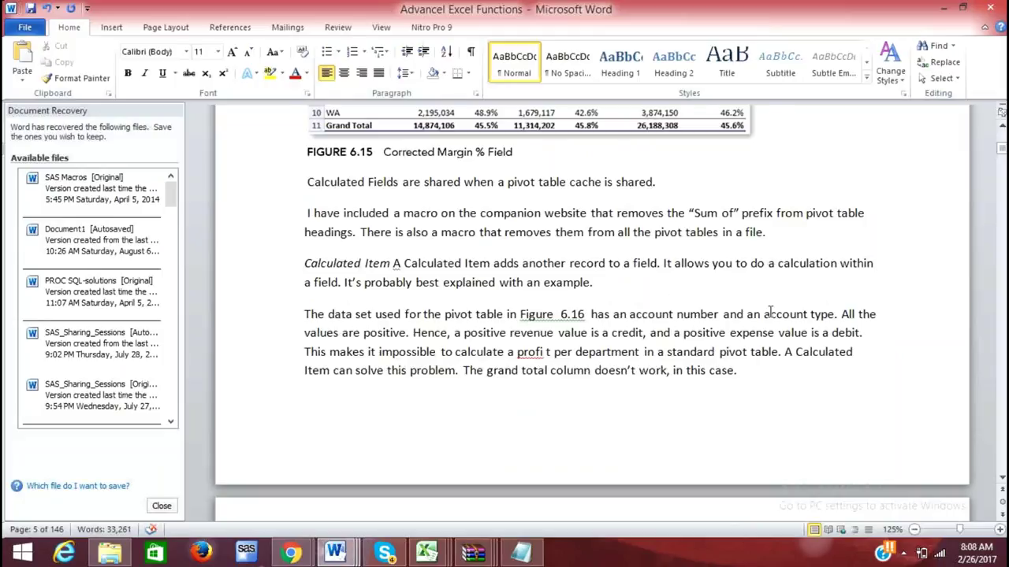
pyautogui.scroll(2, 770, 312)
pyautogui.scroll(1, 771, 312)
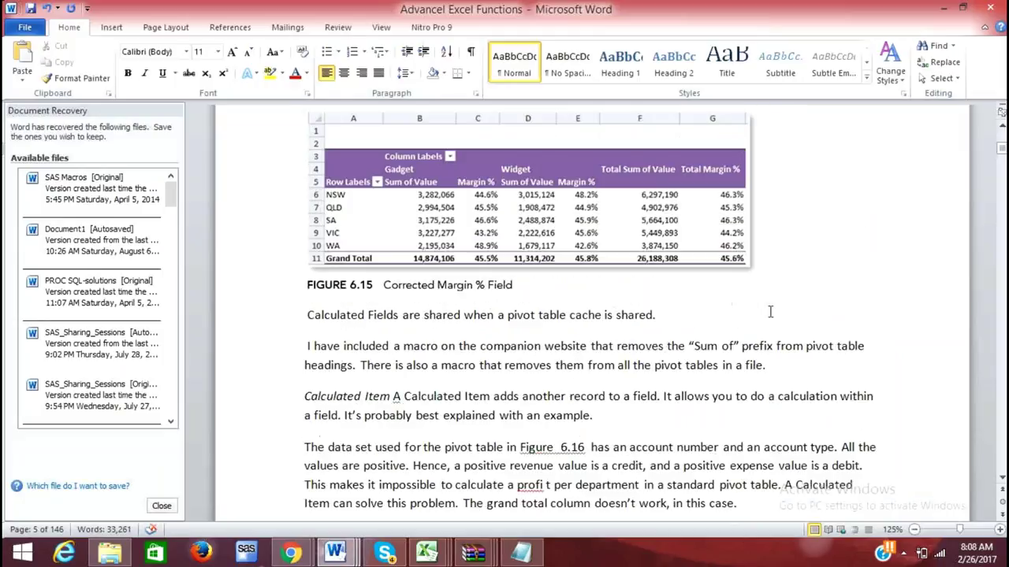
pyautogui.scroll(3, 771, 312)
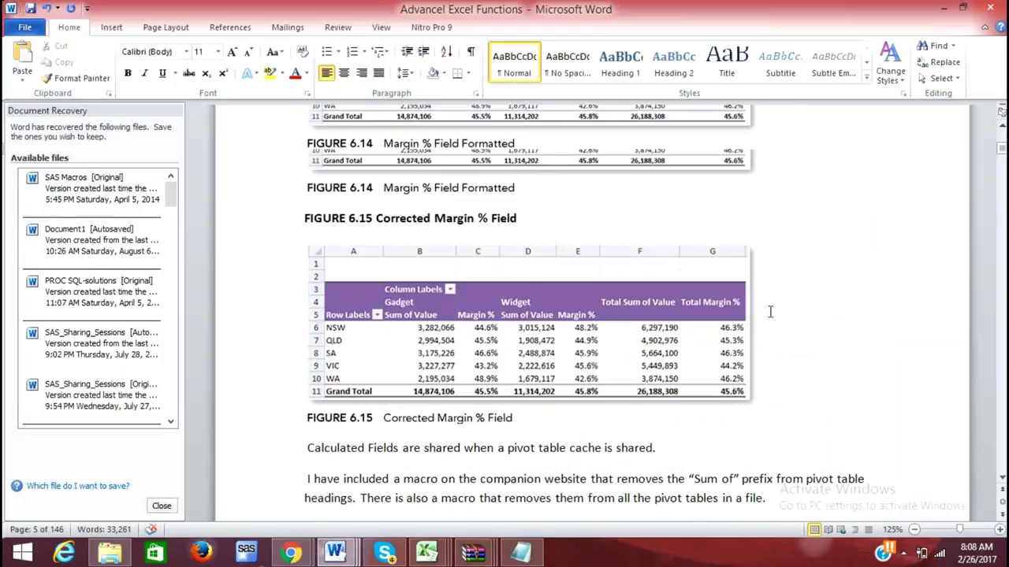
pyautogui.scroll(1, 771, 312)
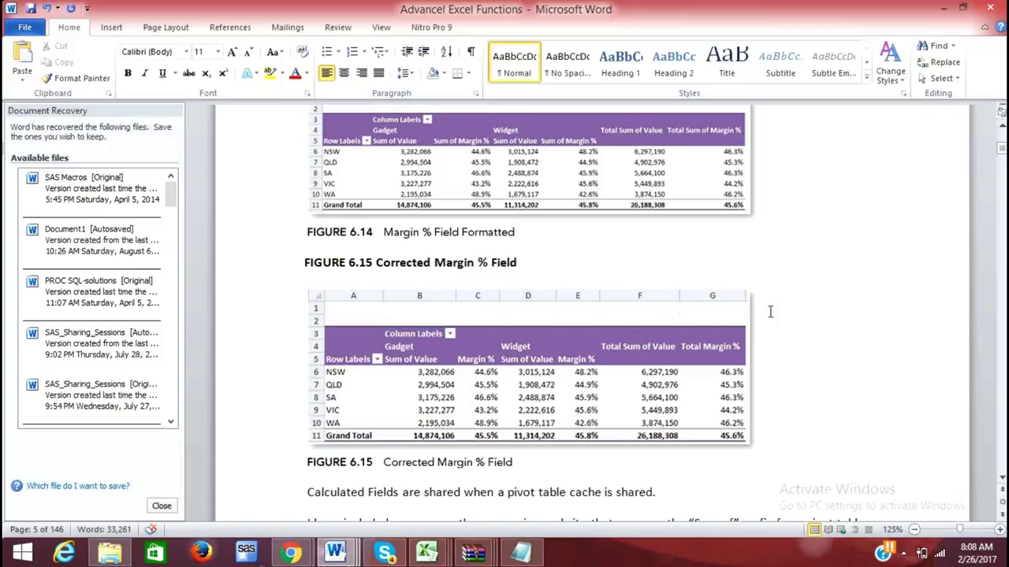
pyautogui.scroll(10, 770, 312)
pyautogui.scroll(3, 771, 312)
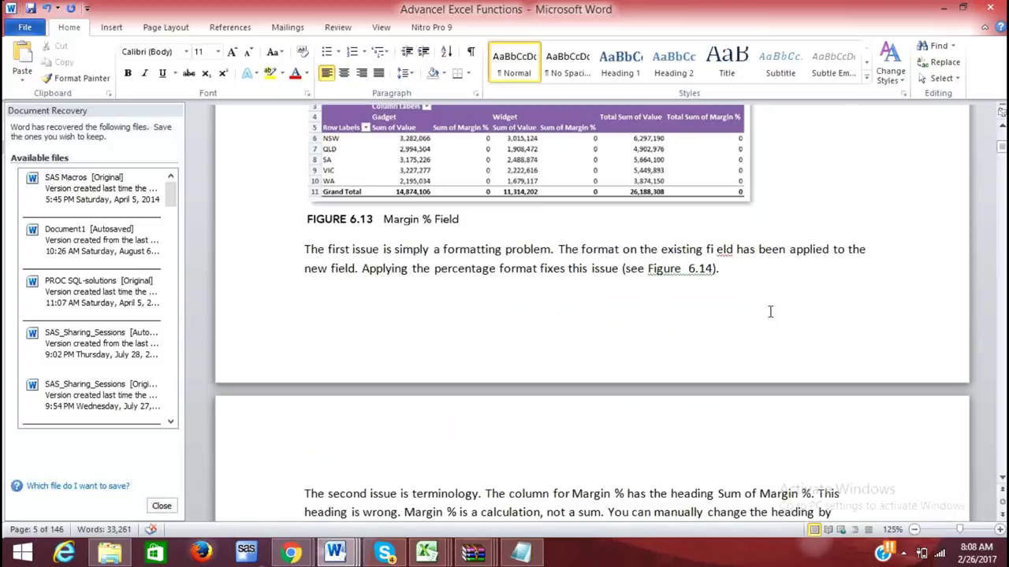
pyautogui.scroll(4, 771, 312)
pyautogui.scroll(2, 771, 312)
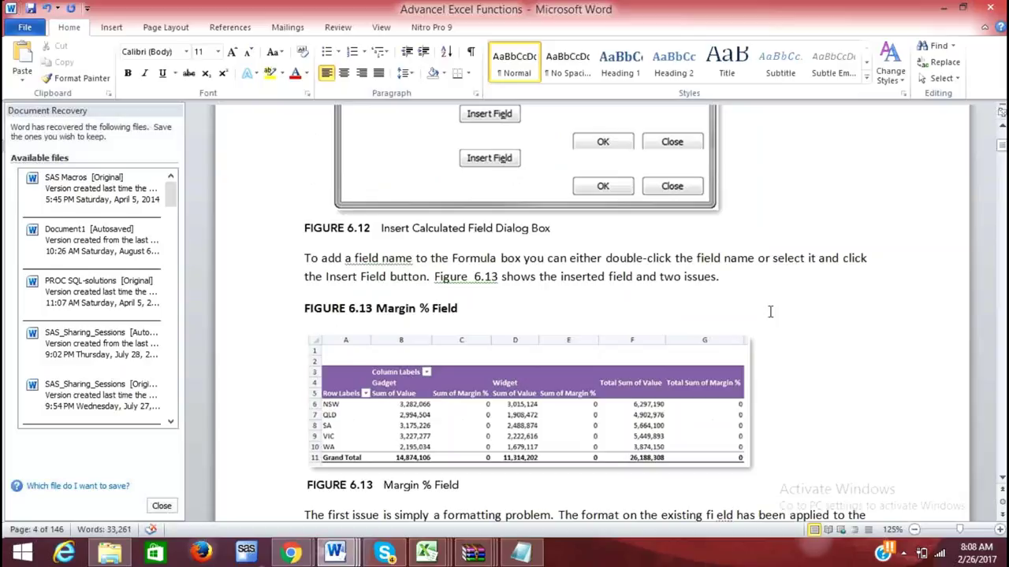
pyautogui.scroll(1, 771, 312)
pyautogui.scroll(1, 771, 312)
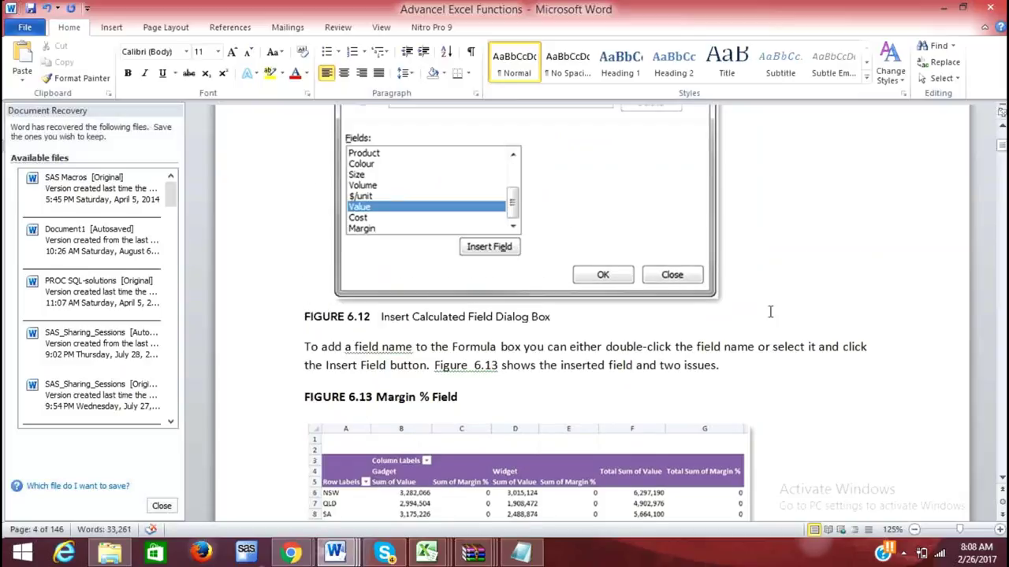
pyautogui.scroll(10, 632, 277)
pyautogui.scroll(4, 632, 278)
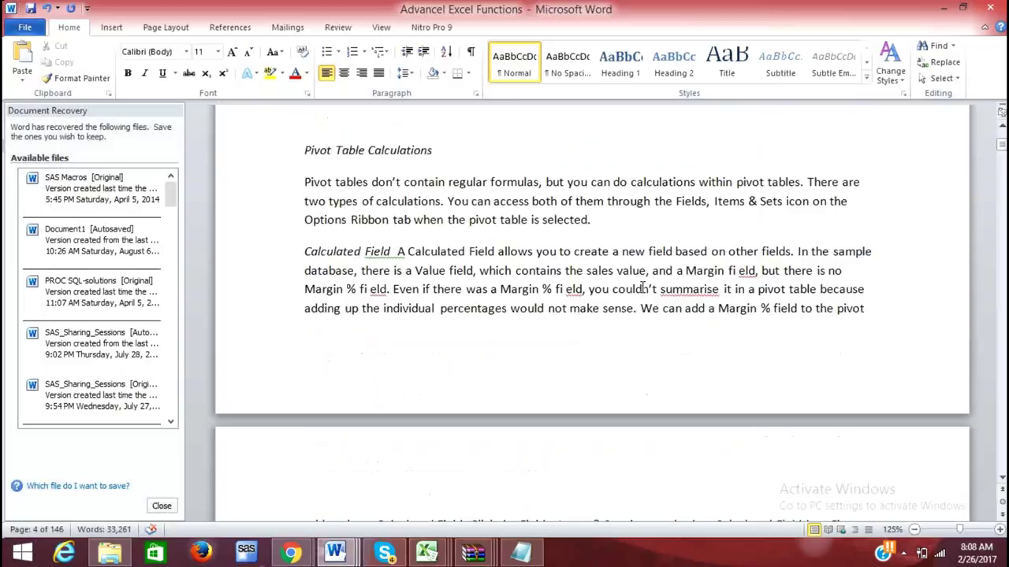
pyautogui.scroll(1, 645, 289)
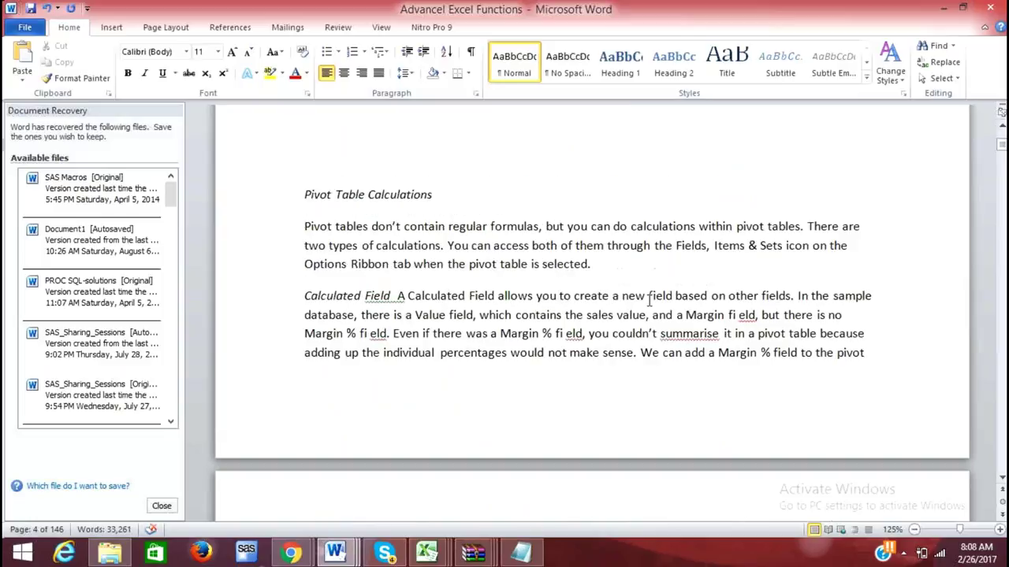
pyautogui.scroll(4, 649, 300)
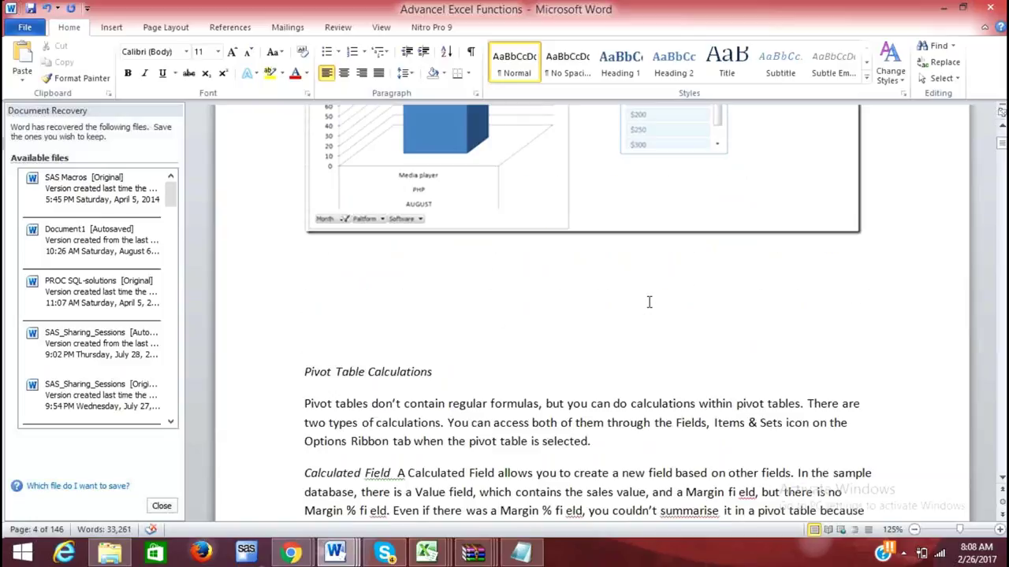
# - Bring the tutorial workbook forward and select the pivot table's Grand Total column
pyautogui.click(426, 552)
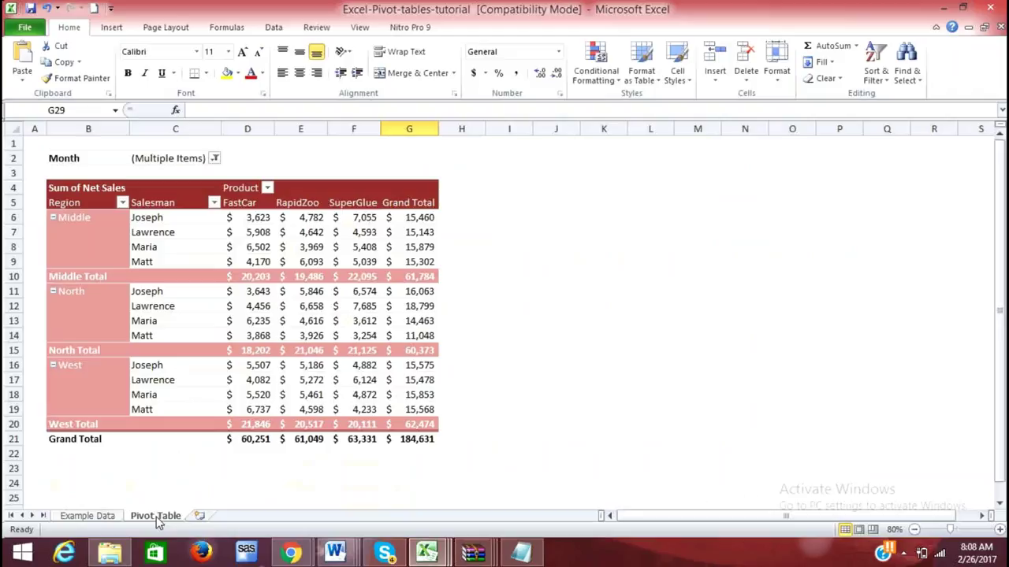
pyautogui.click(408, 194)
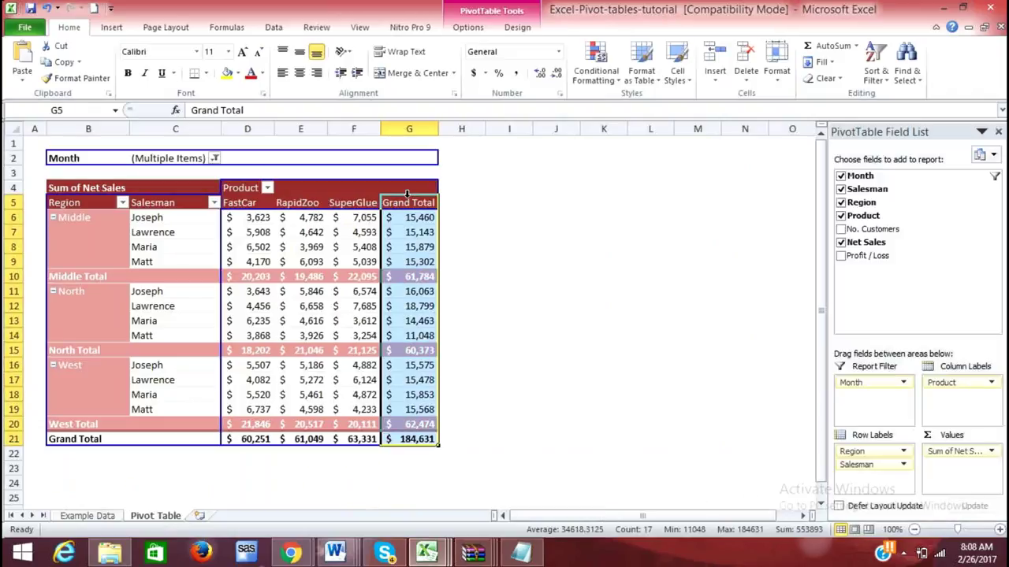
pyautogui.click(595, 261)
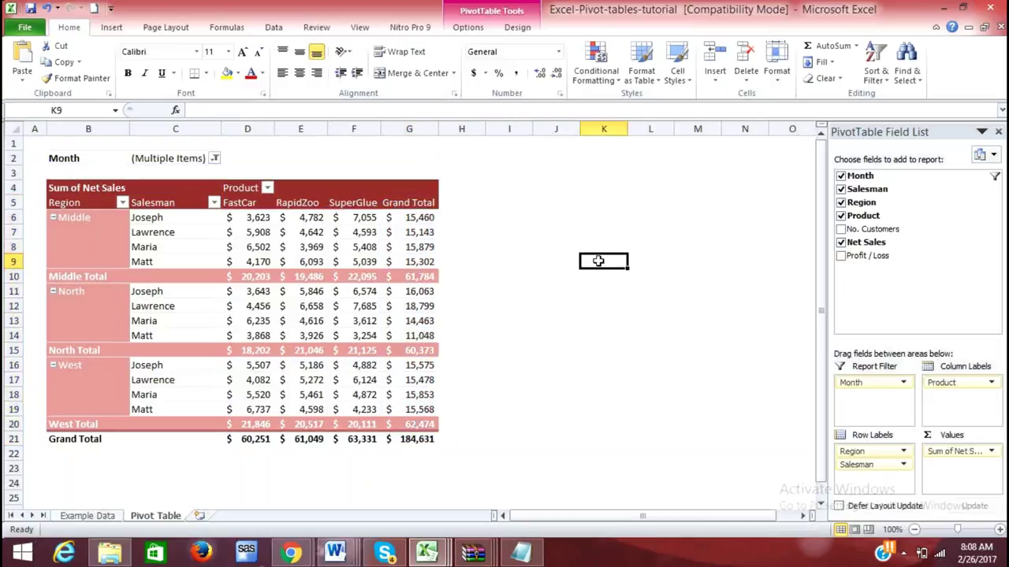
# - Go to the Example Data sheet and select Salesman, Region, Product and Net Sales cells to examine the data
pyautogui.hotkey('ctrl', 'pageup')
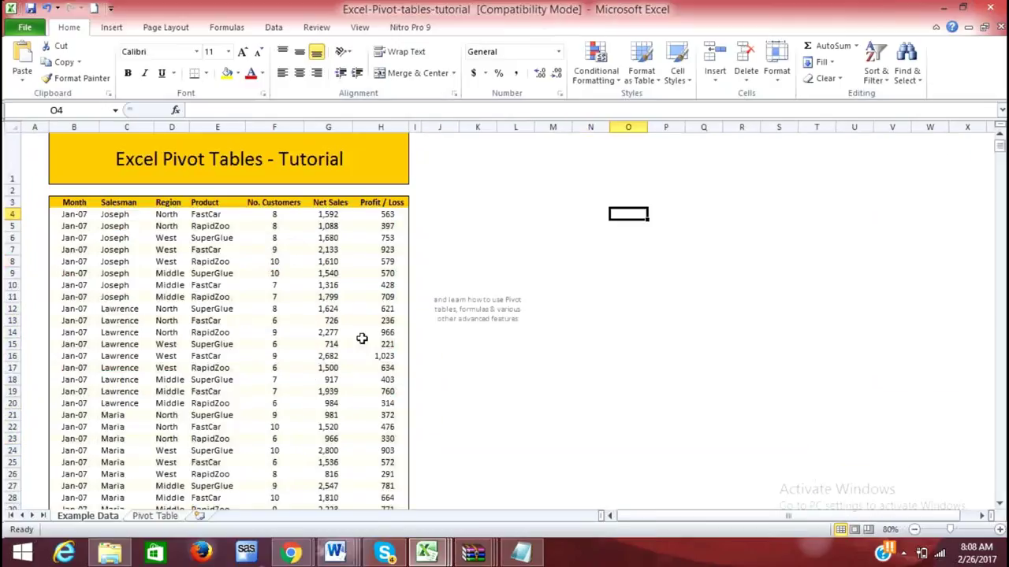
pyautogui.click(496, 216)
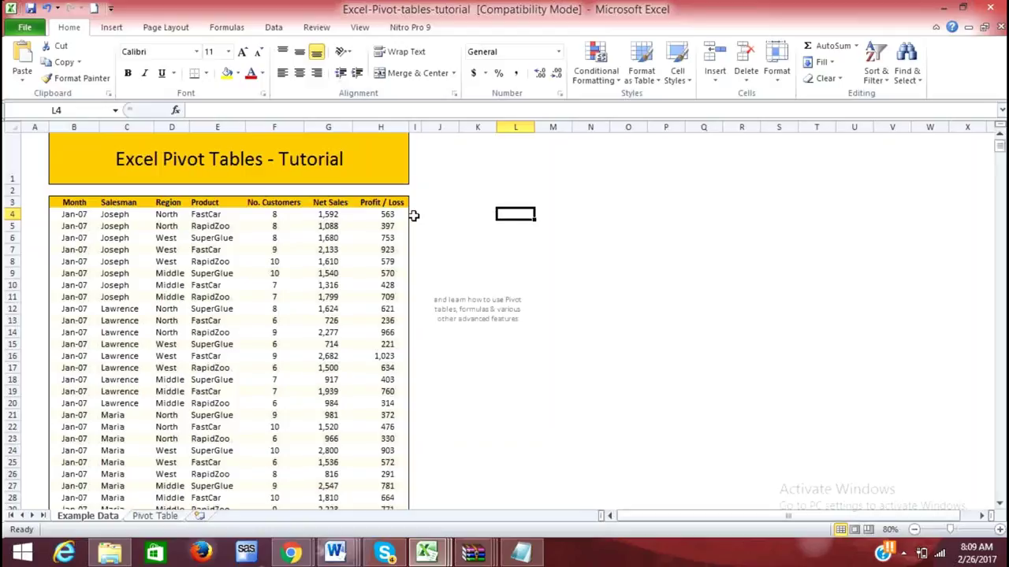
pyautogui.click(108, 215)
pyautogui.click(168, 211)
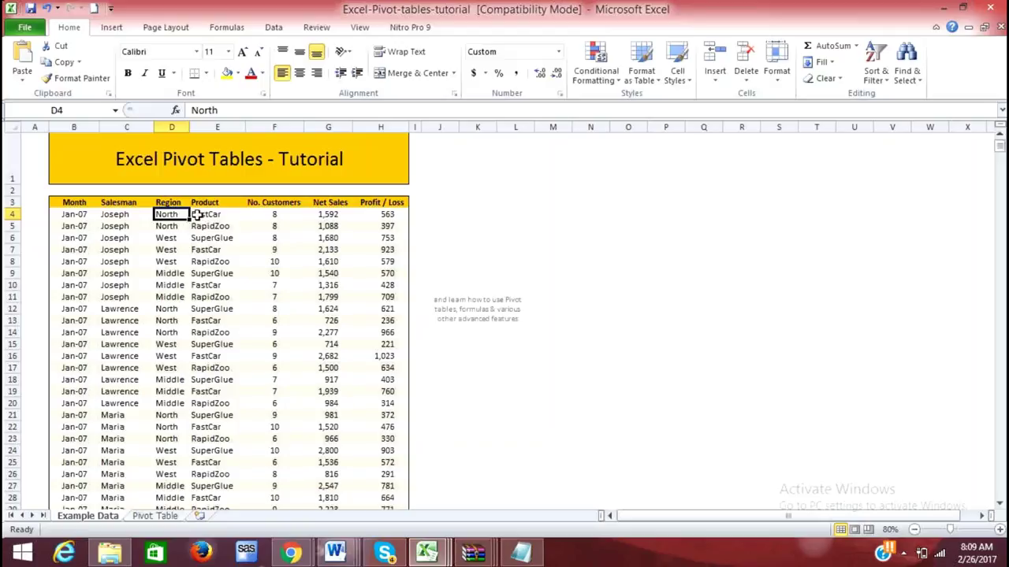
pyautogui.click(198, 214)
pyautogui.moveTo(271, 211); pyautogui.dragTo(326, 226)
pyautogui.click(227, 238)
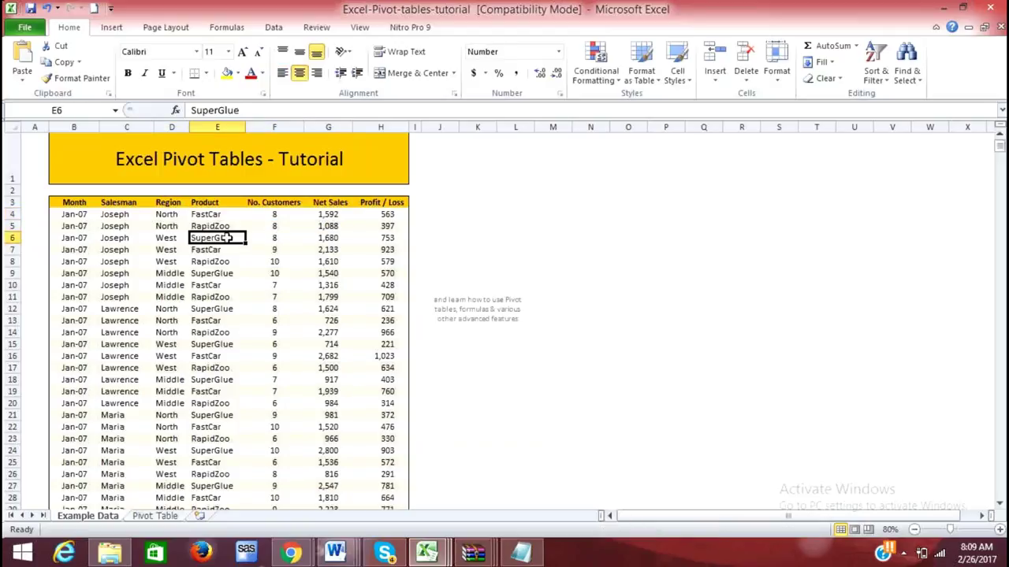
pyautogui.click(114, 240)
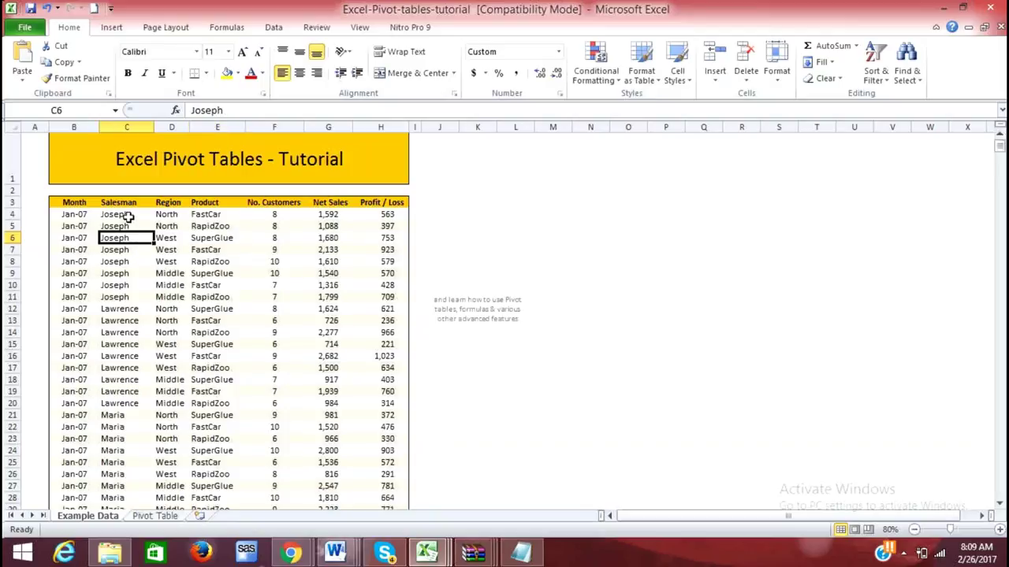
pyautogui.moveTo(127, 217); pyautogui.dragTo(126, 293)
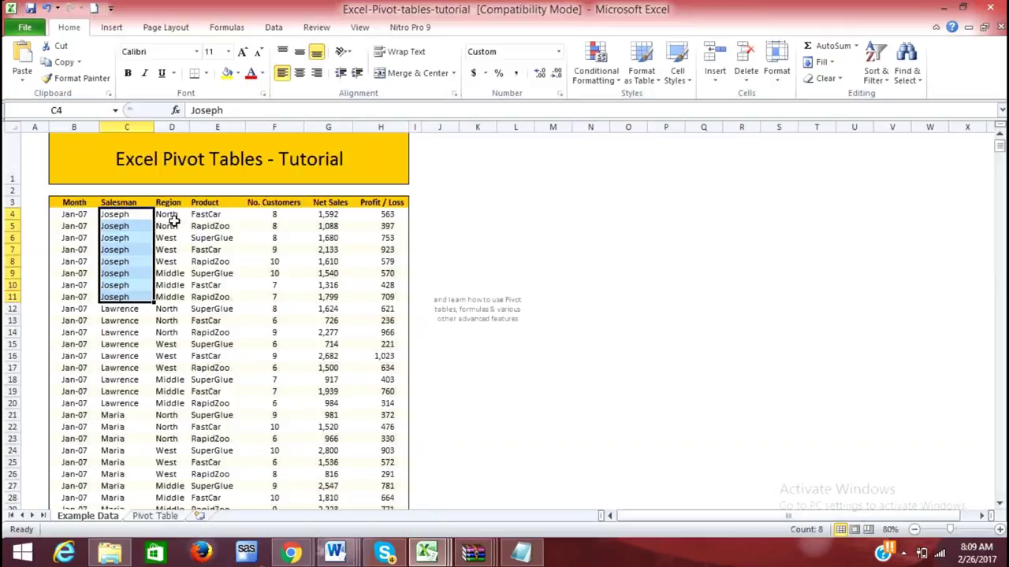
pyautogui.moveTo(169, 217); pyautogui.dragTo(206, 215)
# - Copy the full Region and Product columns and paste them as values into O3
pyautogui.hotkey('ctrl', 'shift', 'Down')
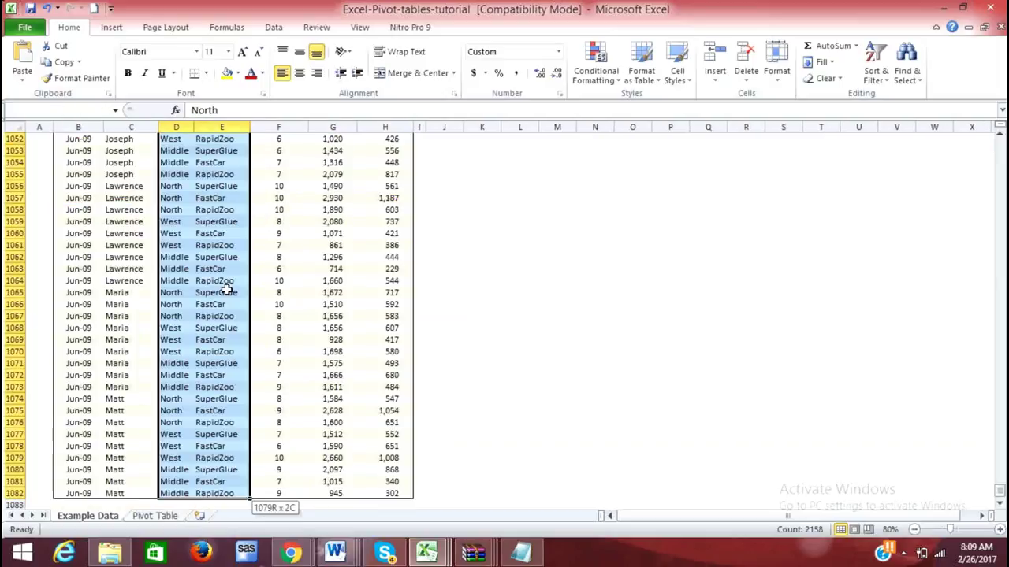
pyautogui.hotkey('ctrl', 'c')
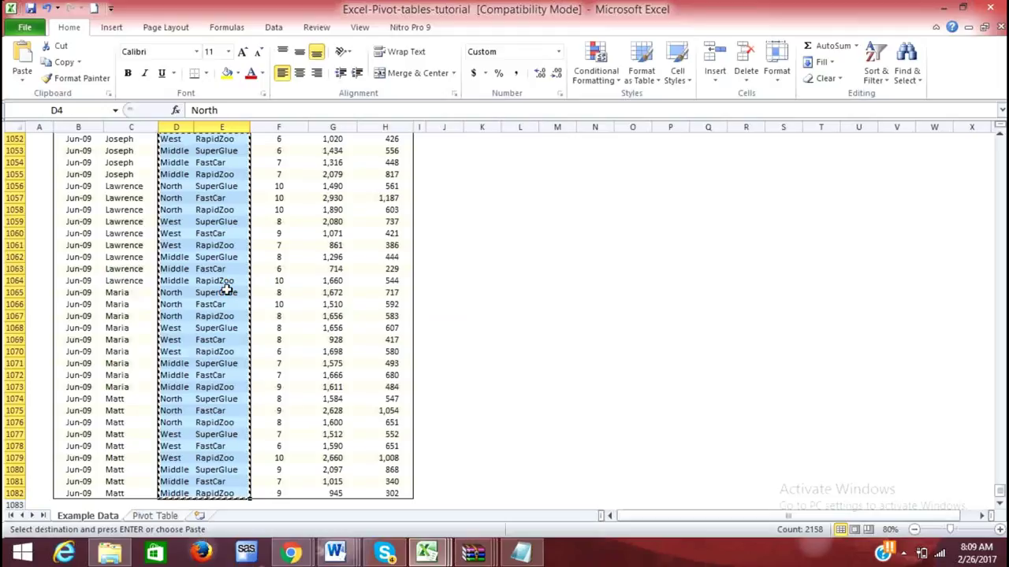
pyautogui.moveTo(999, 501); pyautogui.dragTo(999, 146)
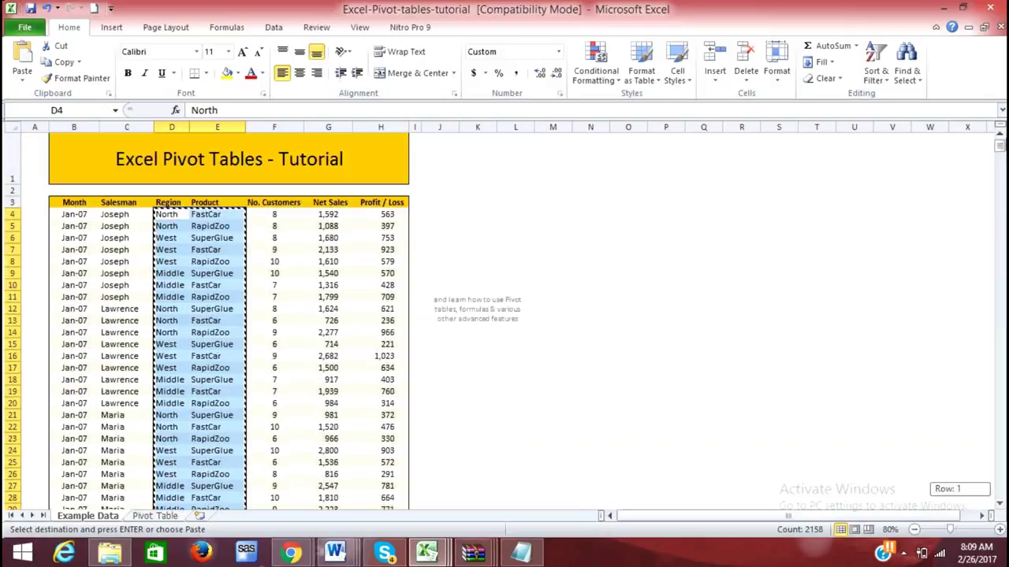
pyautogui.click(614, 200)
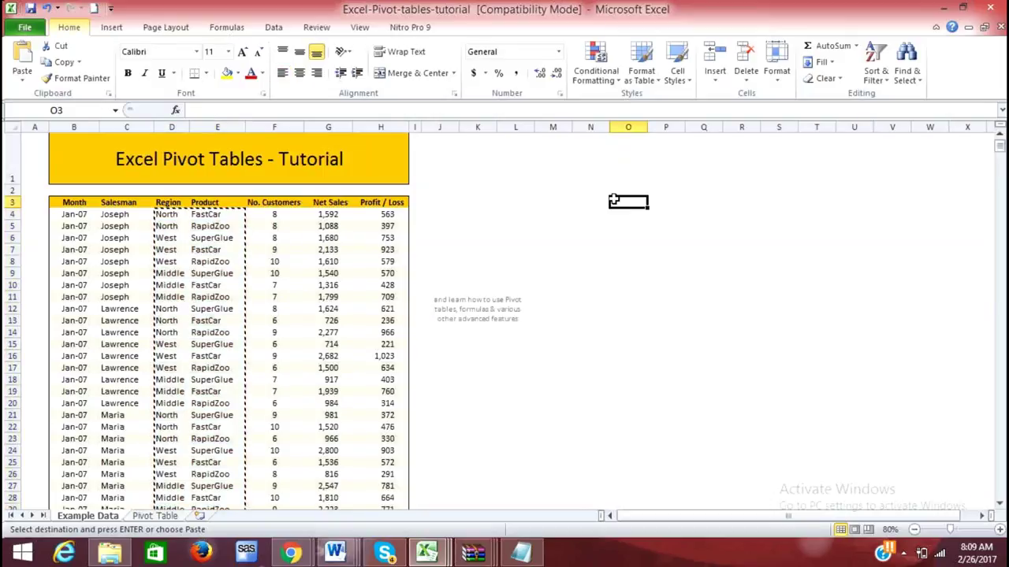
pyautogui.hotkey('ctrl', 'alt', 'v')
pyautogui.press('v')
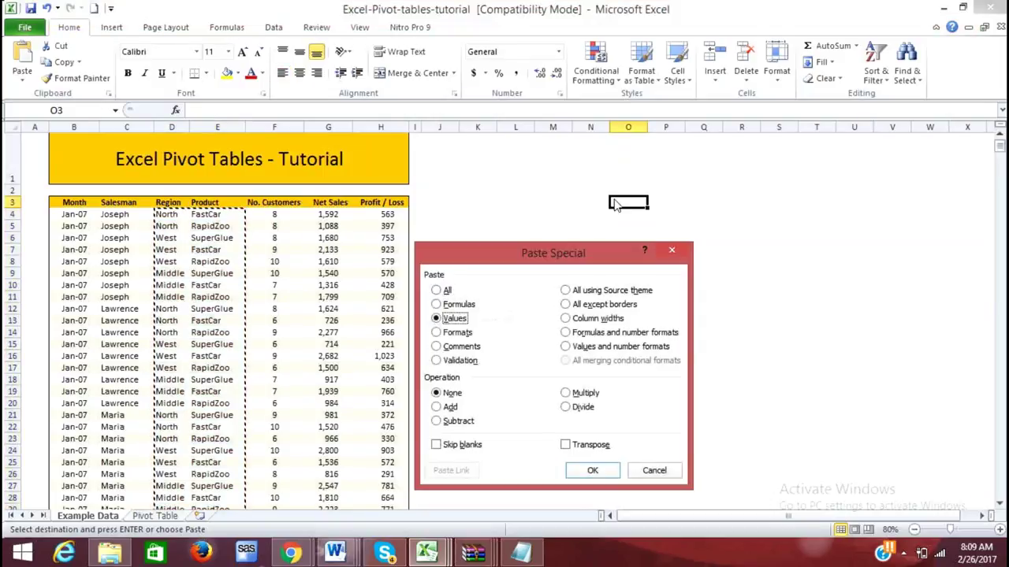
pyautogui.press('Return')
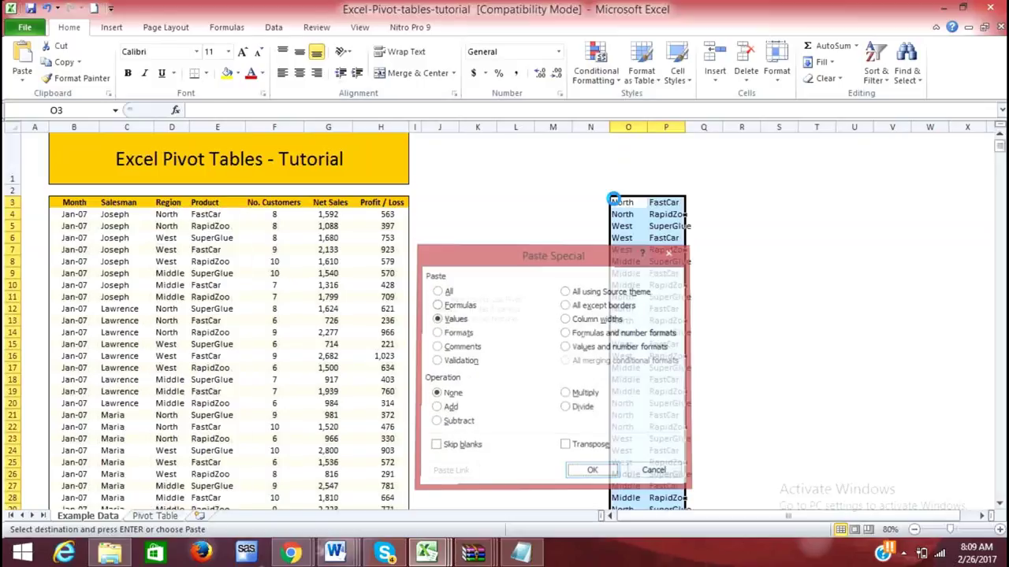
# - Remove duplicate region/product pairs from the pasted list in columns O and P
pyautogui.click(275, 27)
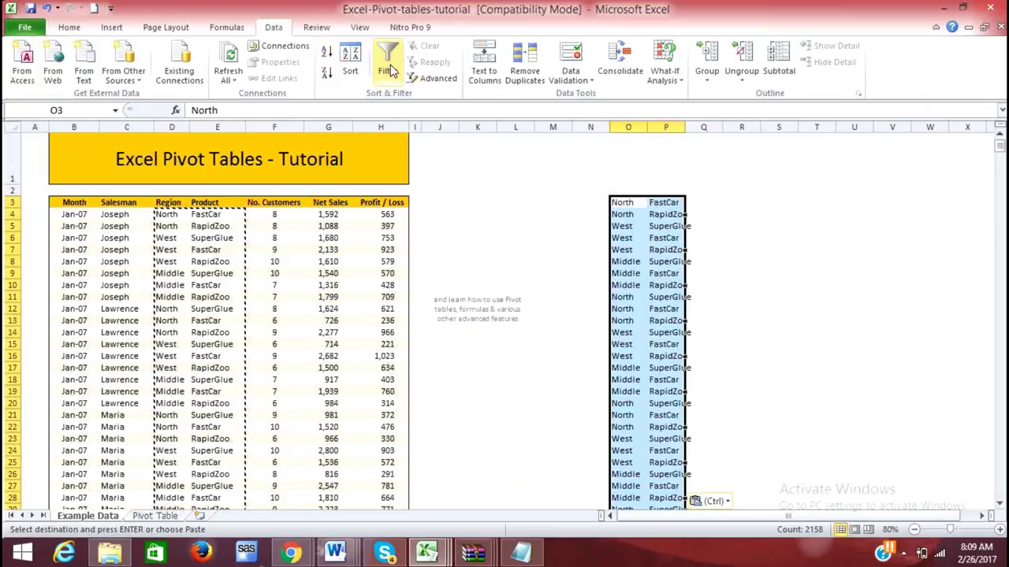
pyautogui.click(533, 71)
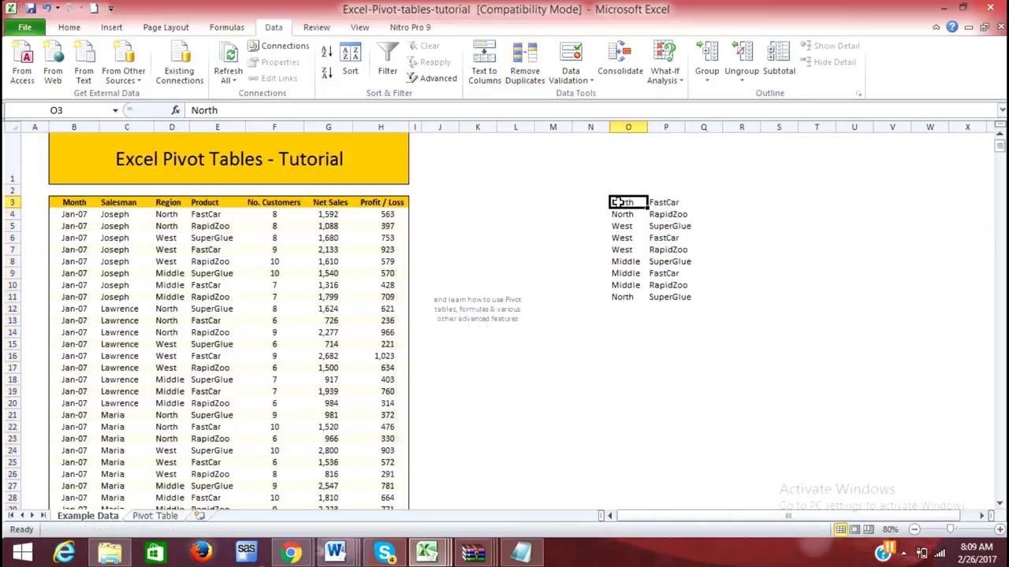
pyautogui.click(694, 202)
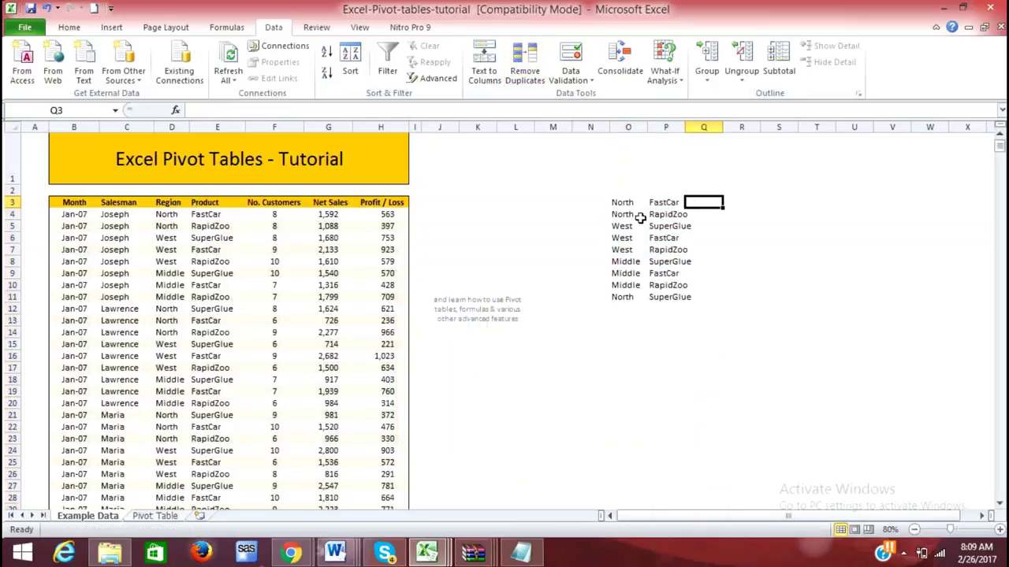
# - Start a SUMIFS in Q3 with sum range $G$4:$G$1082 and region range $D$4:$D$1082
pyautogui.write('=sumifs')
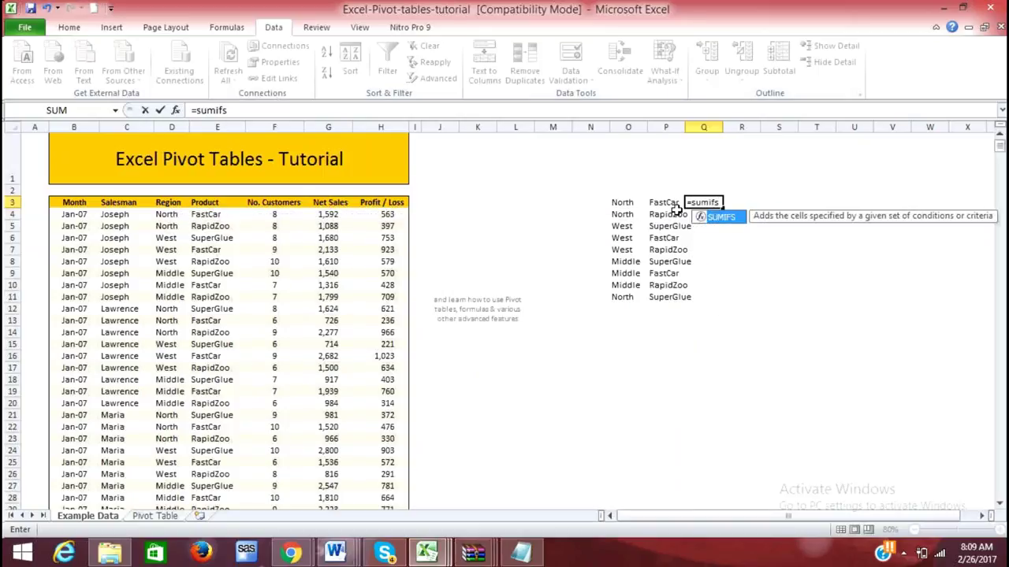
pyautogui.write('(')
pyautogui.click(330, 215)
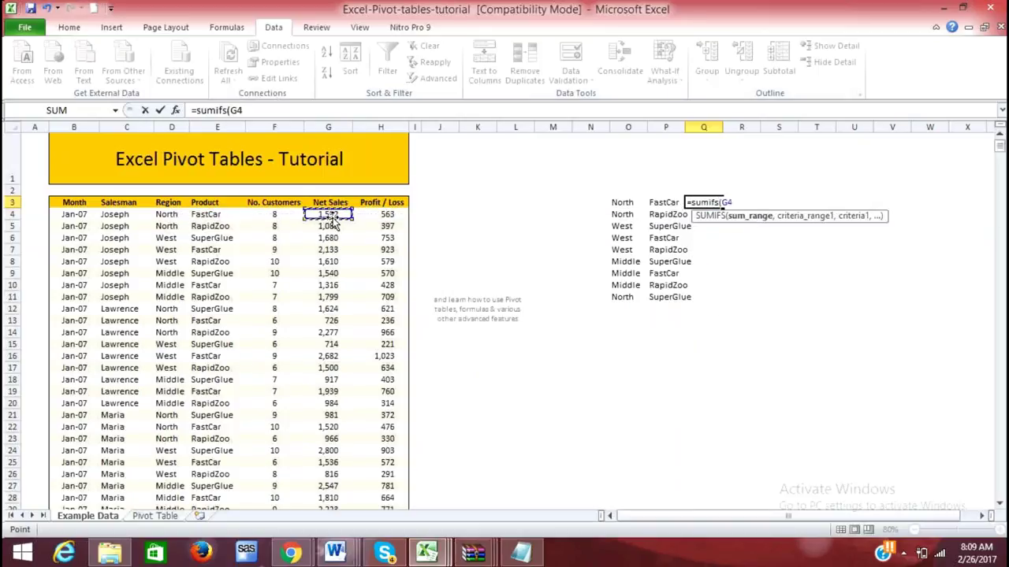
pyautogui.hotkey('ctrl', 'shift', 'Down')
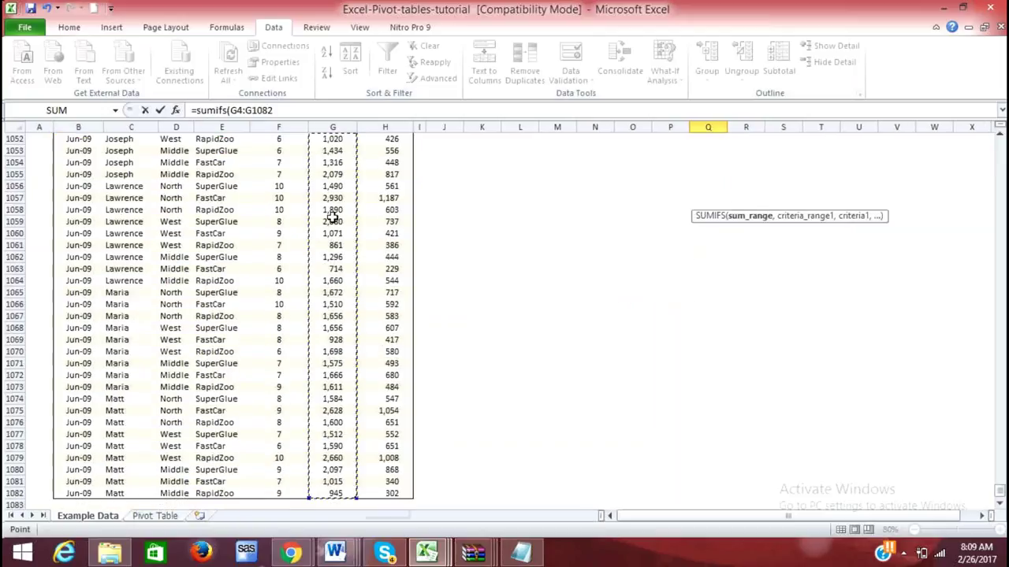
pyautogui.hotkey('ctrl', 'BackSpace')
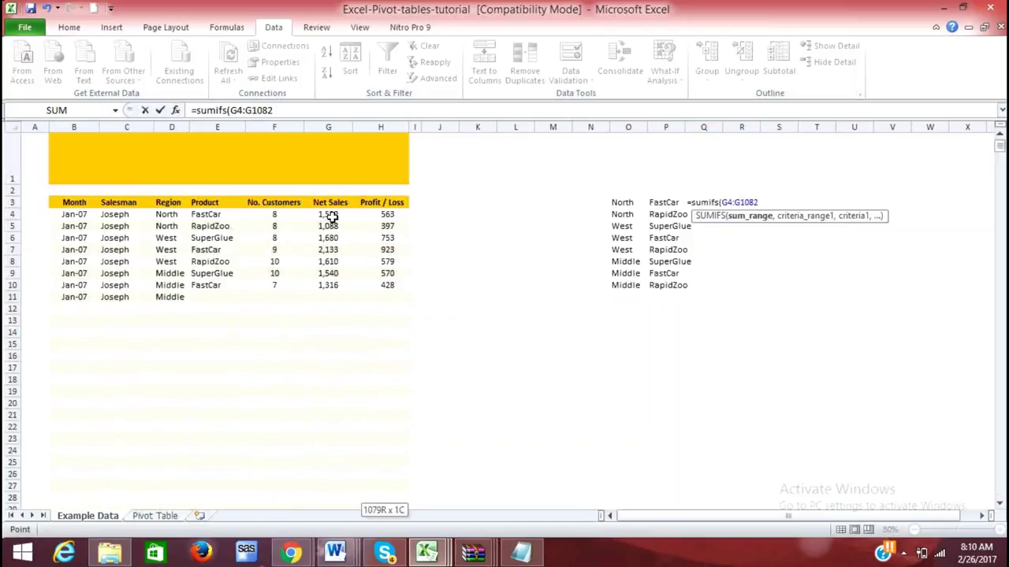
pyautogui.press('F4')
pyautogui.write(',')
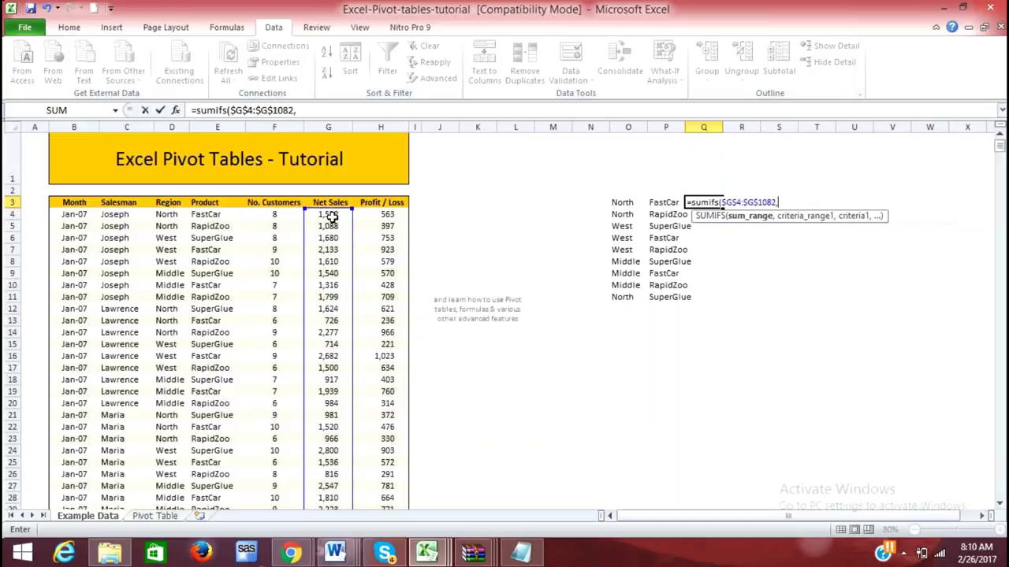
pyautogui.click(160, 215)
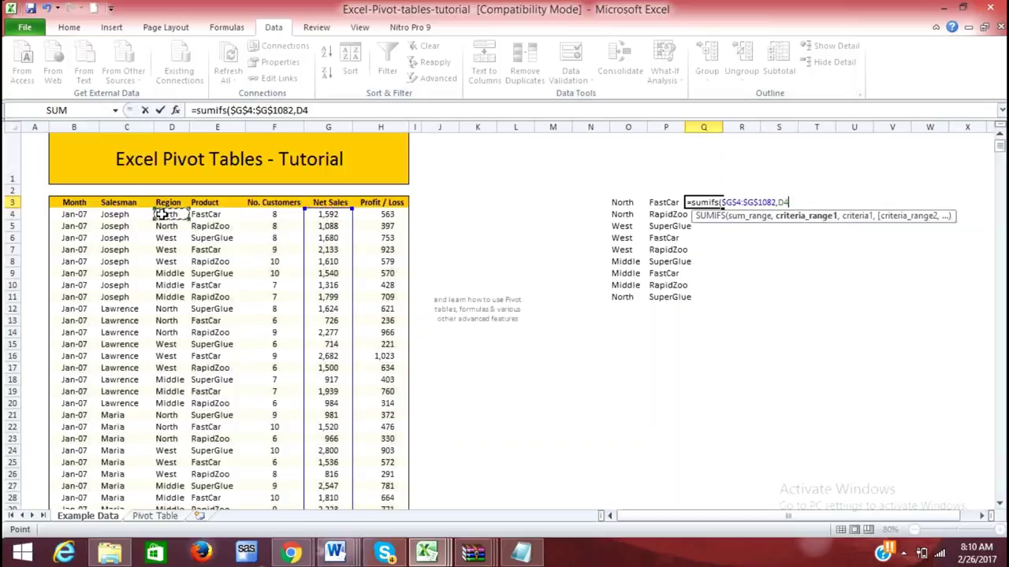
pyautogui.hotkey('ctrl', 'shift', 'Down')
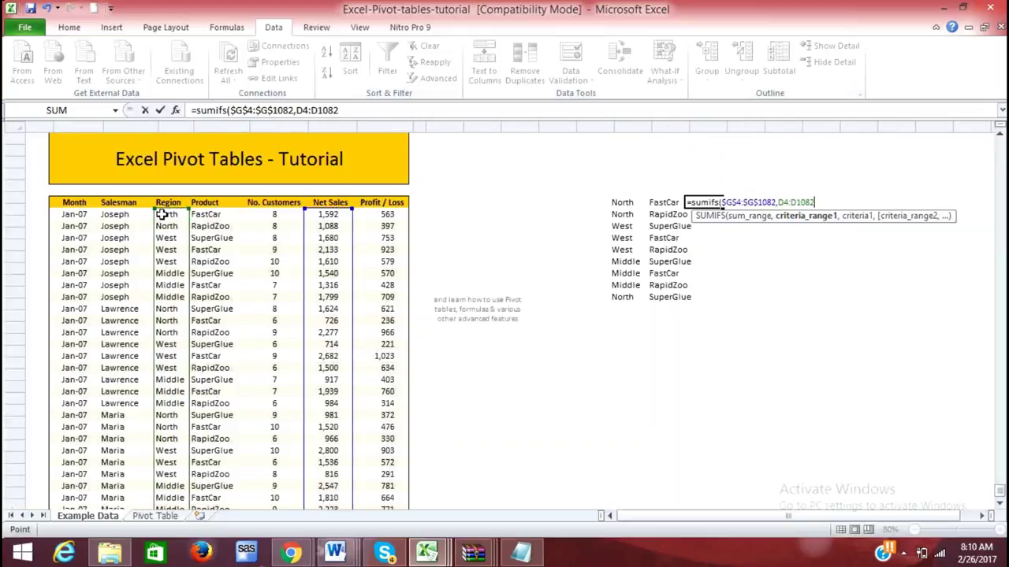
pyautogui.press('F4')
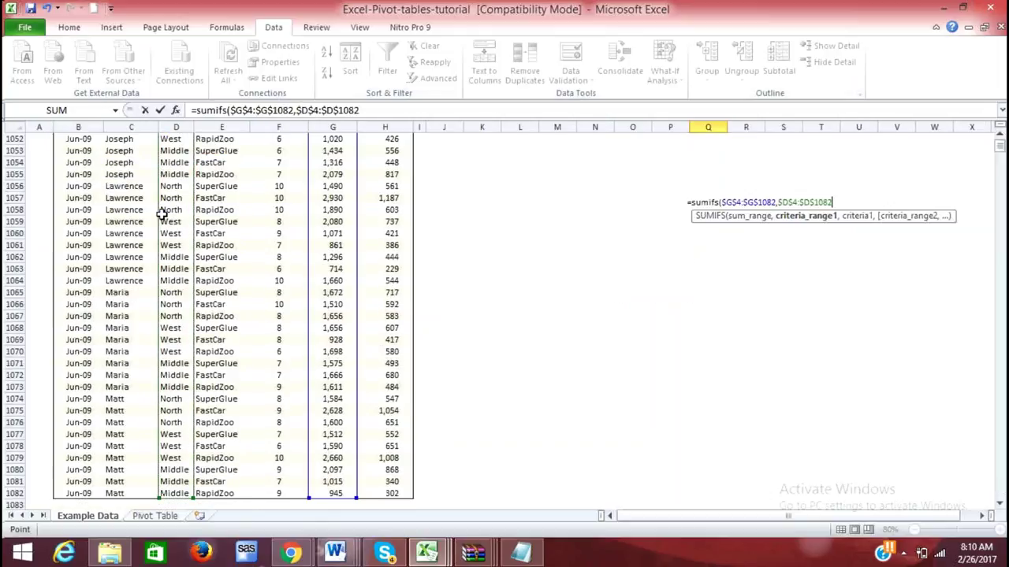
pyautogui.write(',')
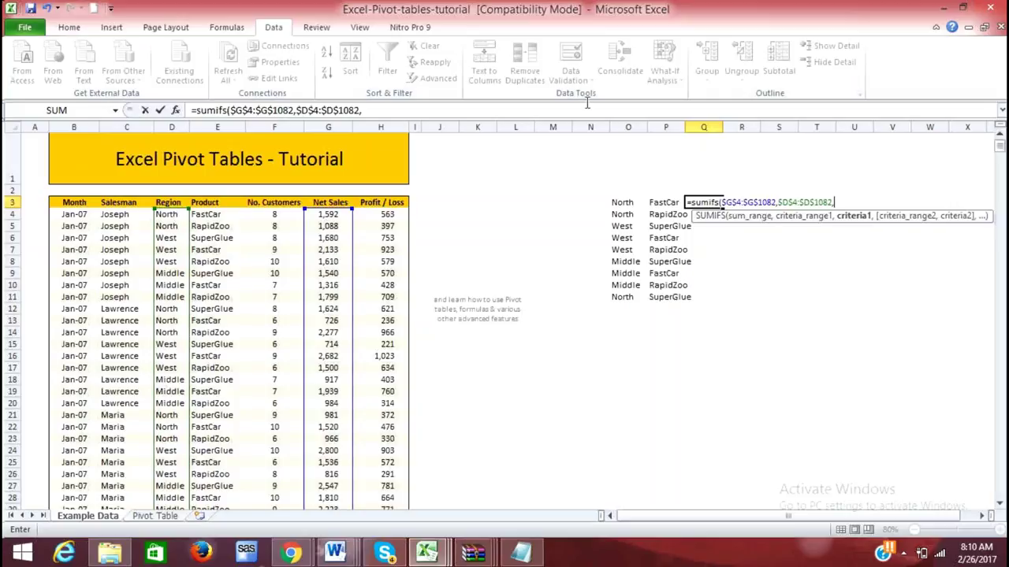
# - Complete the SUMIFS with criteria O3, product range $E$4:$E$1082 and P3, and enter it
pyautogui.click(622, 202)
pyautogui.write(',')
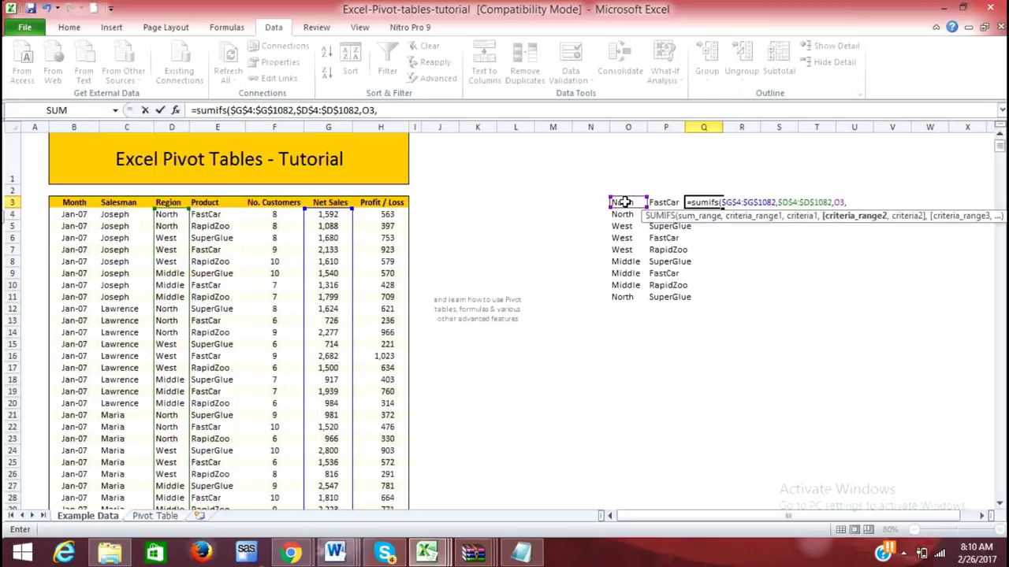
pyautogui.click(214, 215)
pyautogui.hotkey('ctrl', 'shift', 'Down')
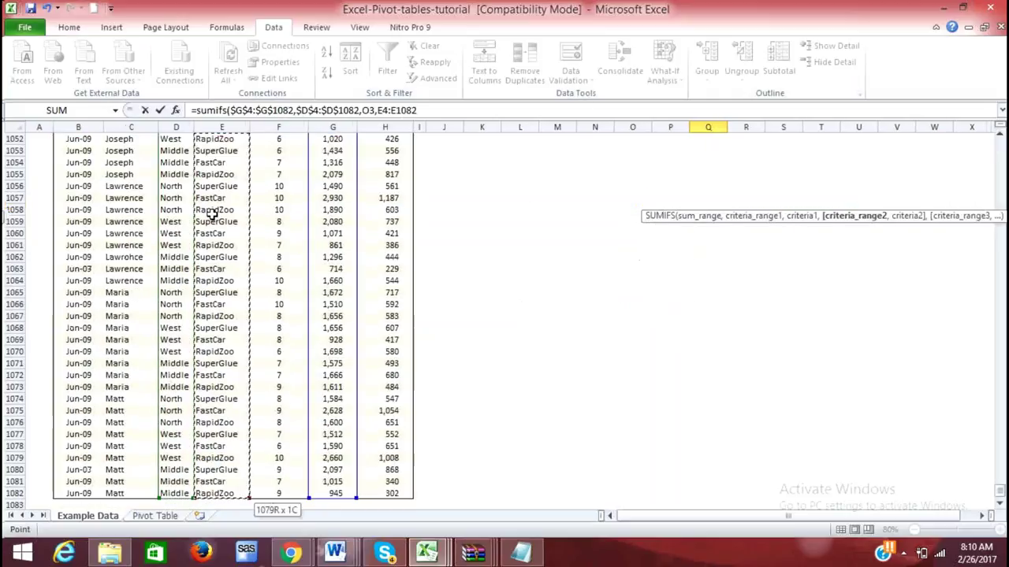
pyautogui.press('F4')
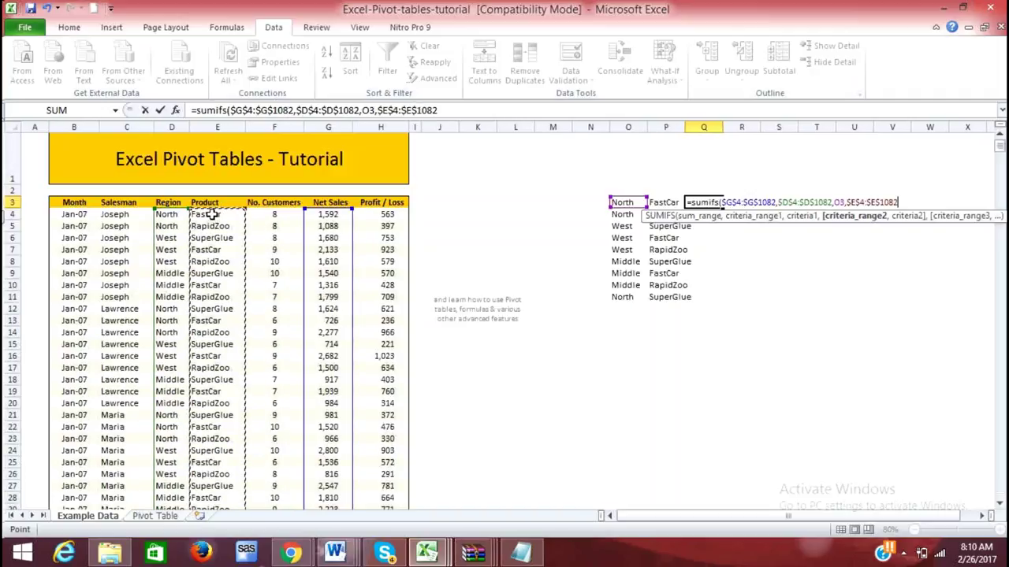
pyautogui.write(',')
pyautogui.click(655, 203)
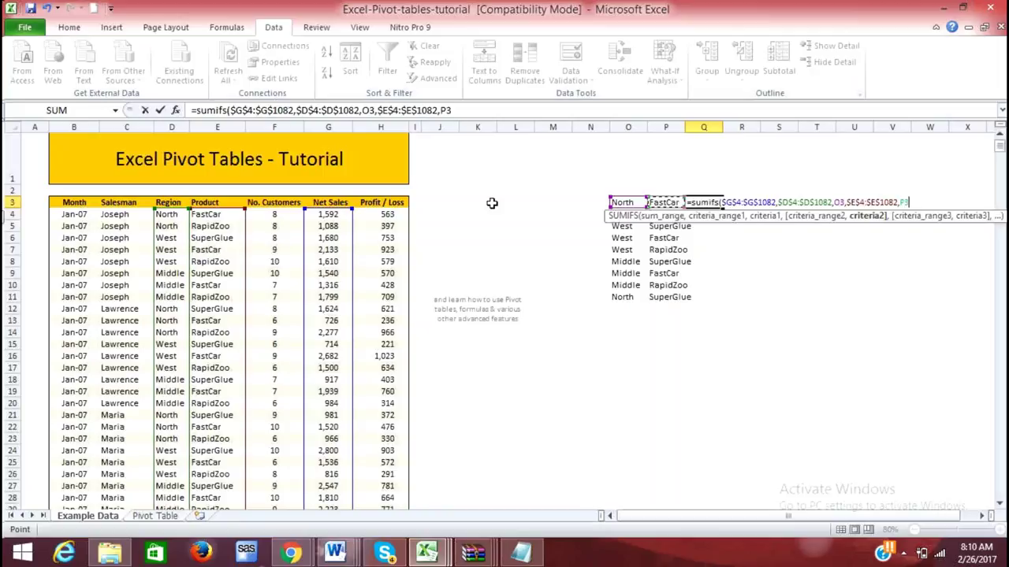
pyautogui.click(468, 111)
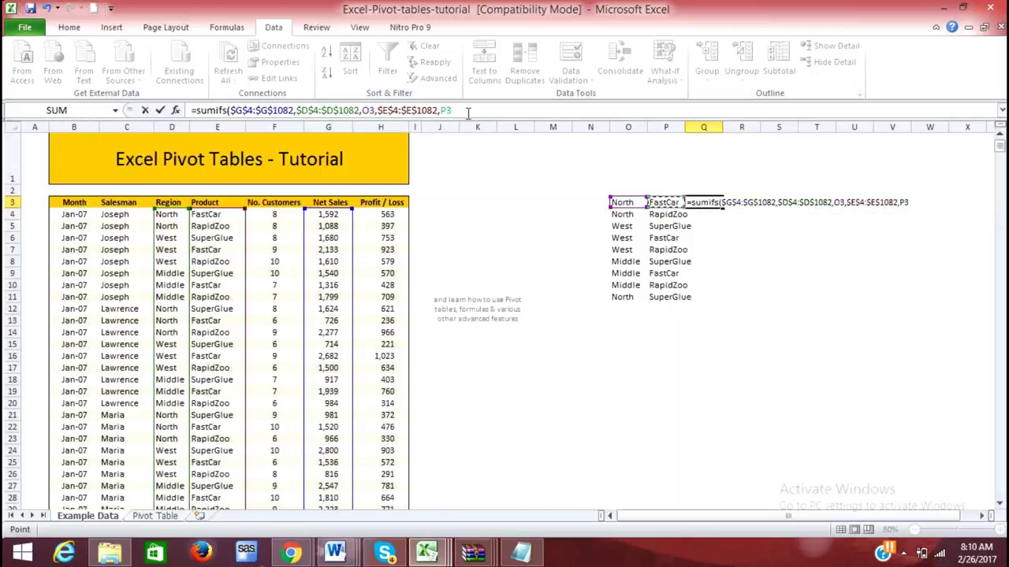
pyautogui.write(')')
pyautogui.press('Return')
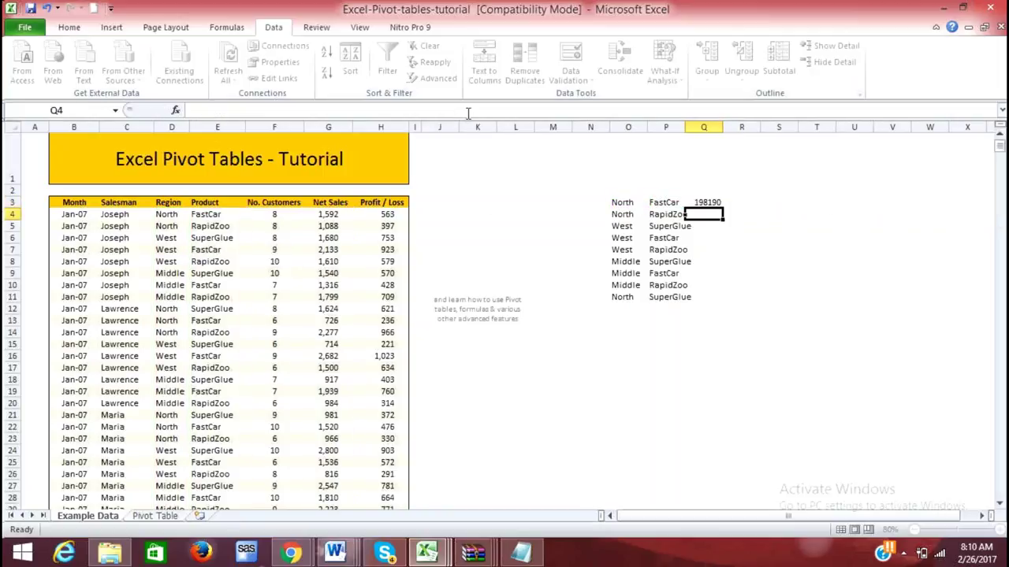
# - Fill the SUMIFS formula down from Q3 through Q11
pyautogui.click(714, 203)
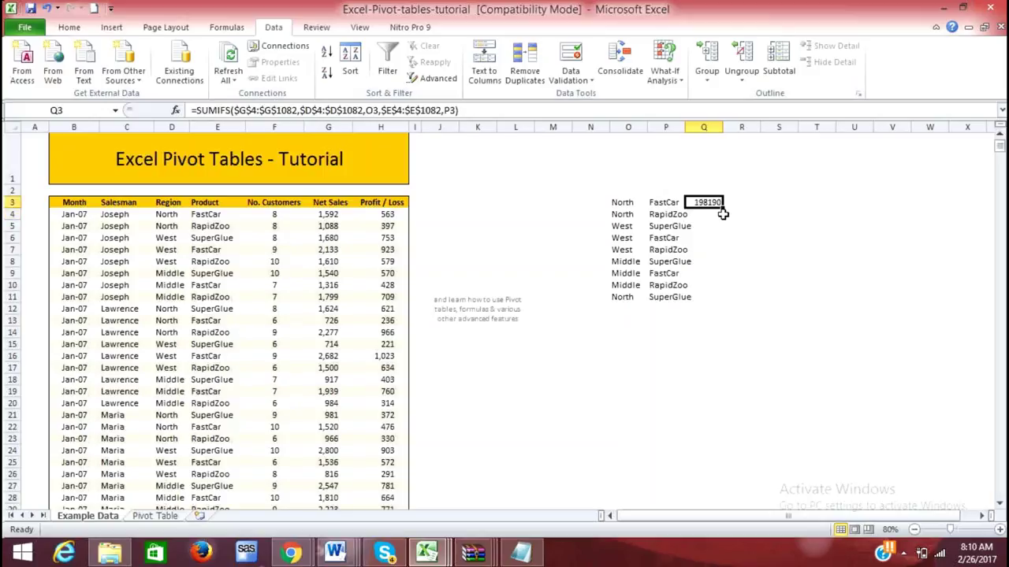
pyautogui.doubleClick(722, 207)
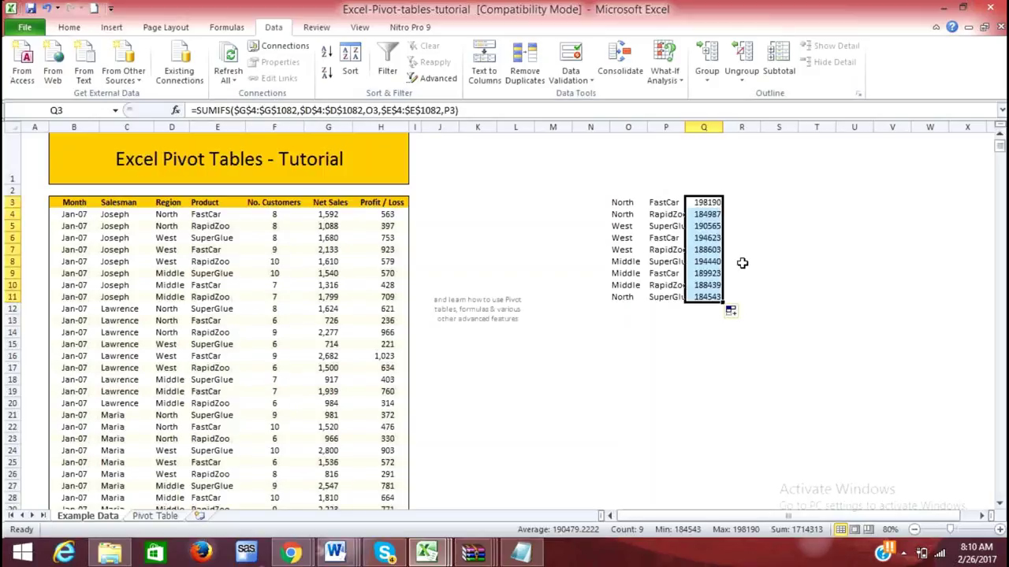
pyautogui.click(766, 273)
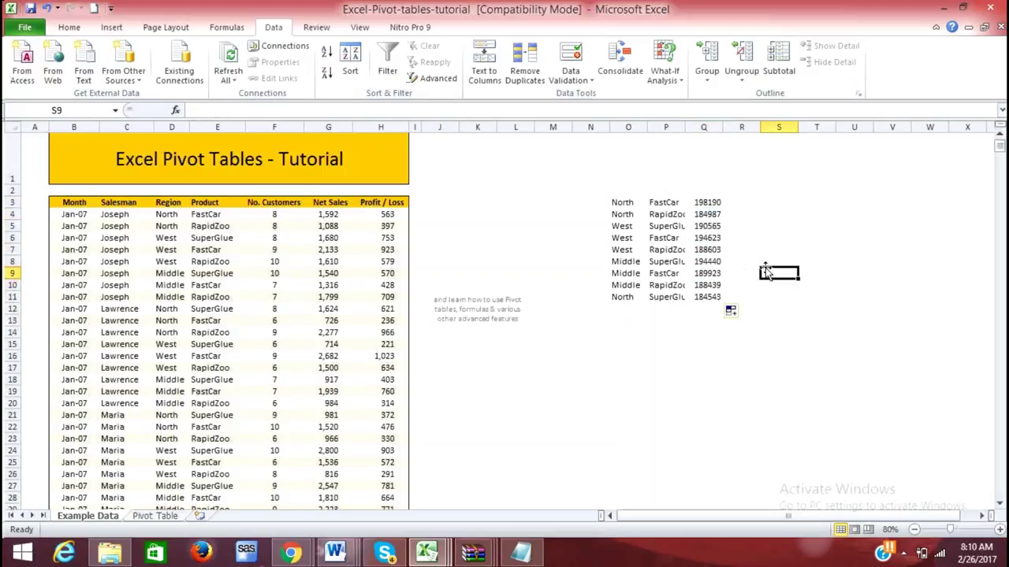
pyautogui.click(628, 204)
pyautogui.moveTo(628, 203); pyautogui.dragTo(700, 294)
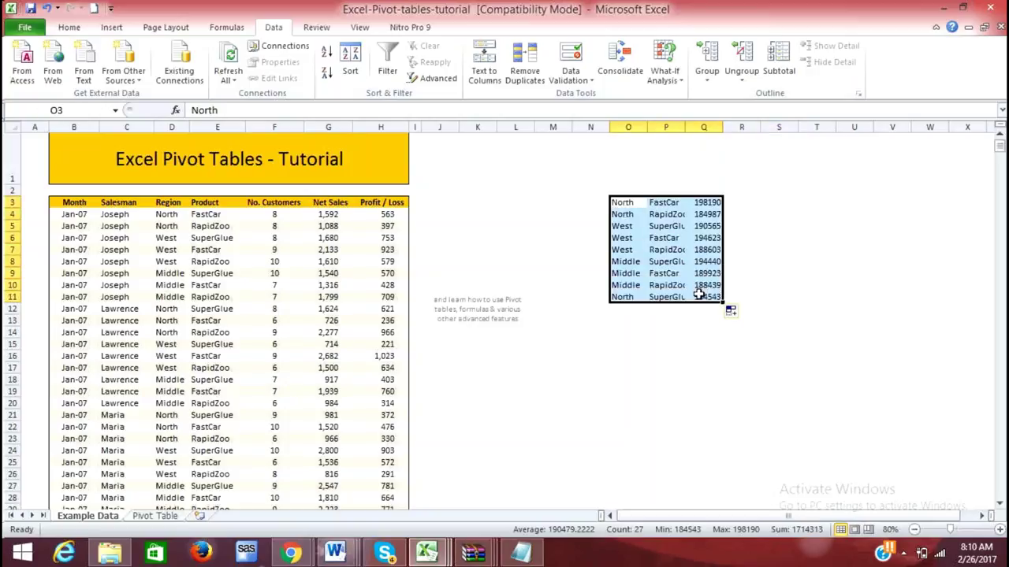
pyautogui.click(79, 202)
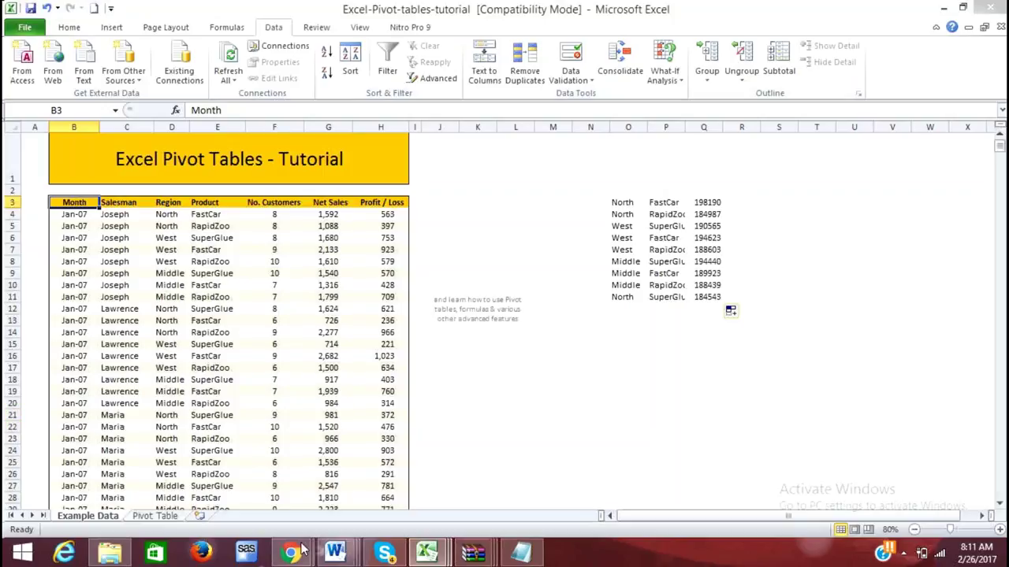
pyautogui.moveTo(299, 550)
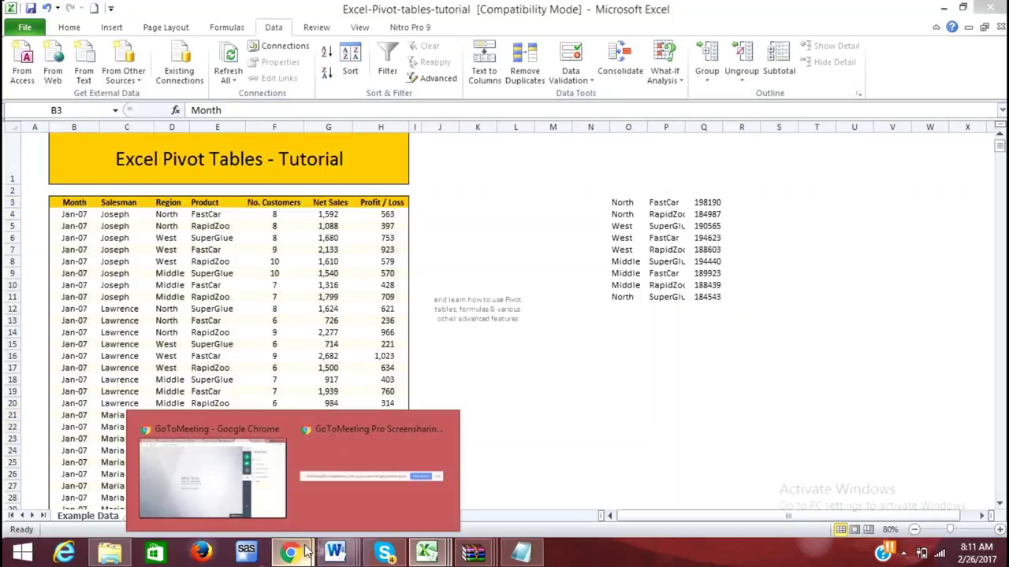